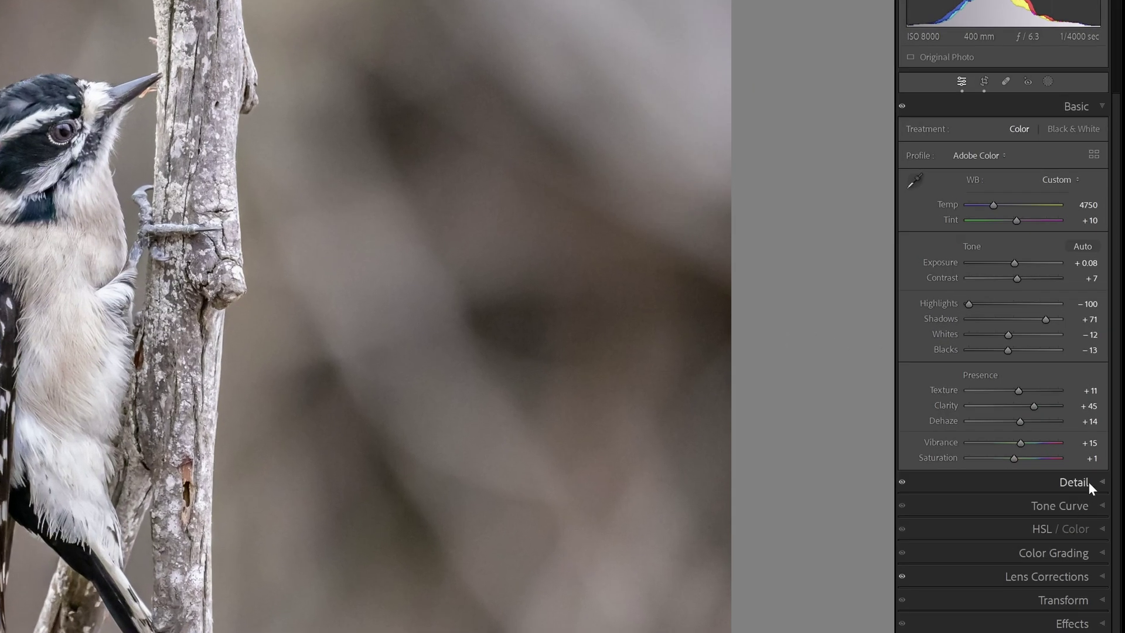
Set the manual noise reduction Luminance of the woodpecker photo to 0.
{"action": "left_click", "coordinate": [1099, 348]}
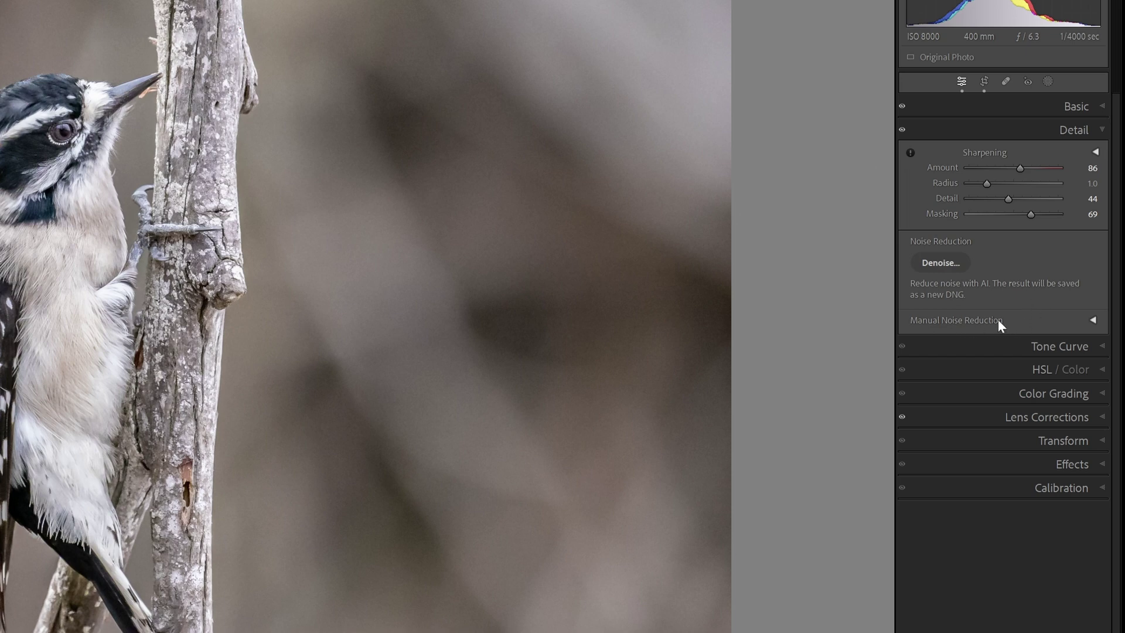
{"action": "left_click", "coordinate": [1094, 320]}
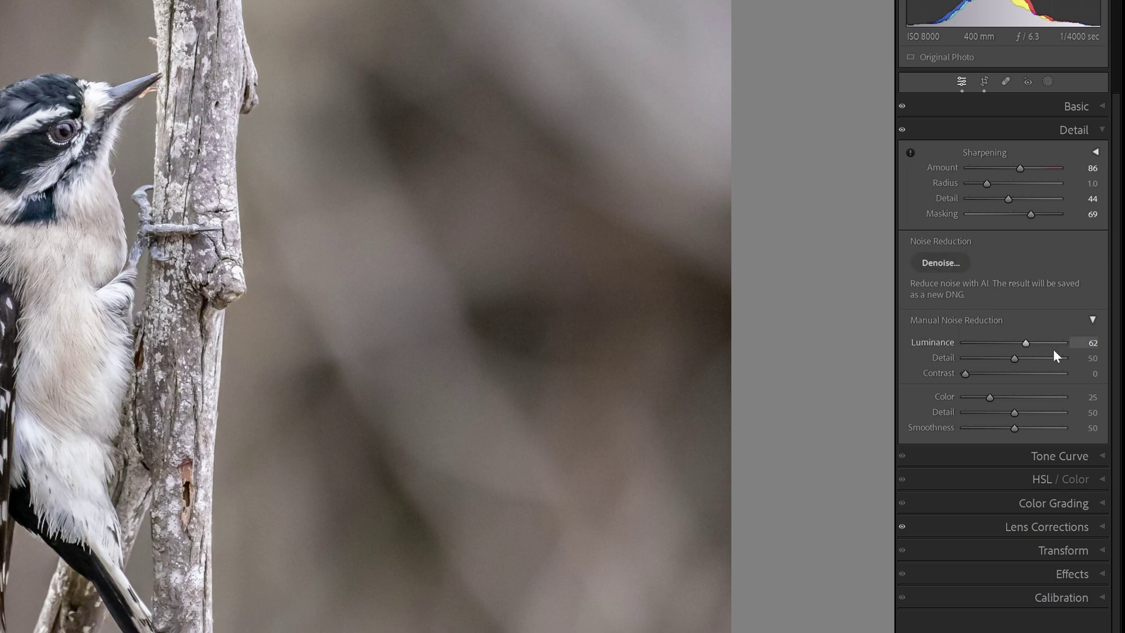
{"action": "left_click_drag", "start_coordinate": [1025, 344], "coordinate": [943, 344]}
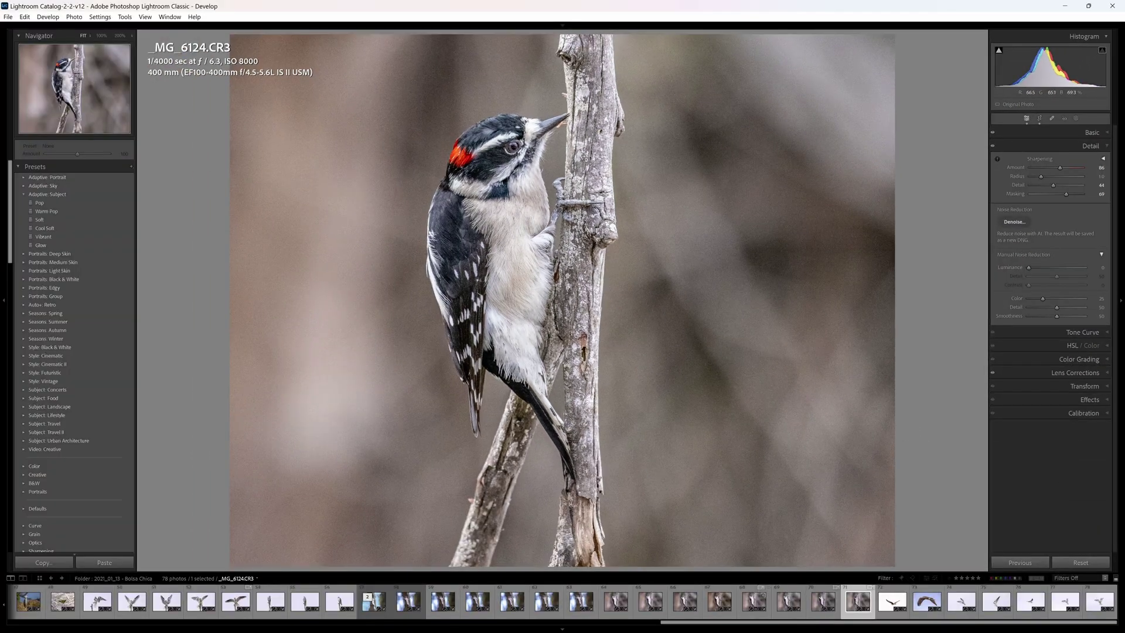
Inspect the woodpecker's noise at 100% and set the manual noise reduction Luminance to 59.
{"action": "left_click", "coordinate": [508, 177]}
{"action": "left_click_drag", "start_coordinate": [568, 158], "coordinate": [547, 185]}
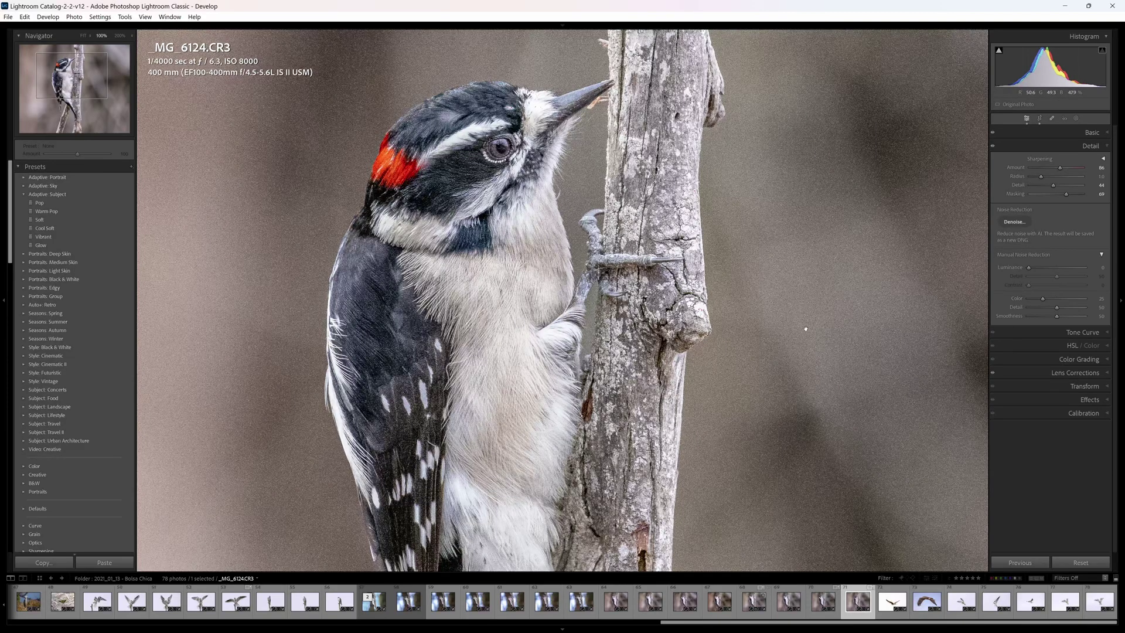
{"action": "left_click_drag", "start_coordinate": [1029, 269], "coordinate": [1062, 269]}
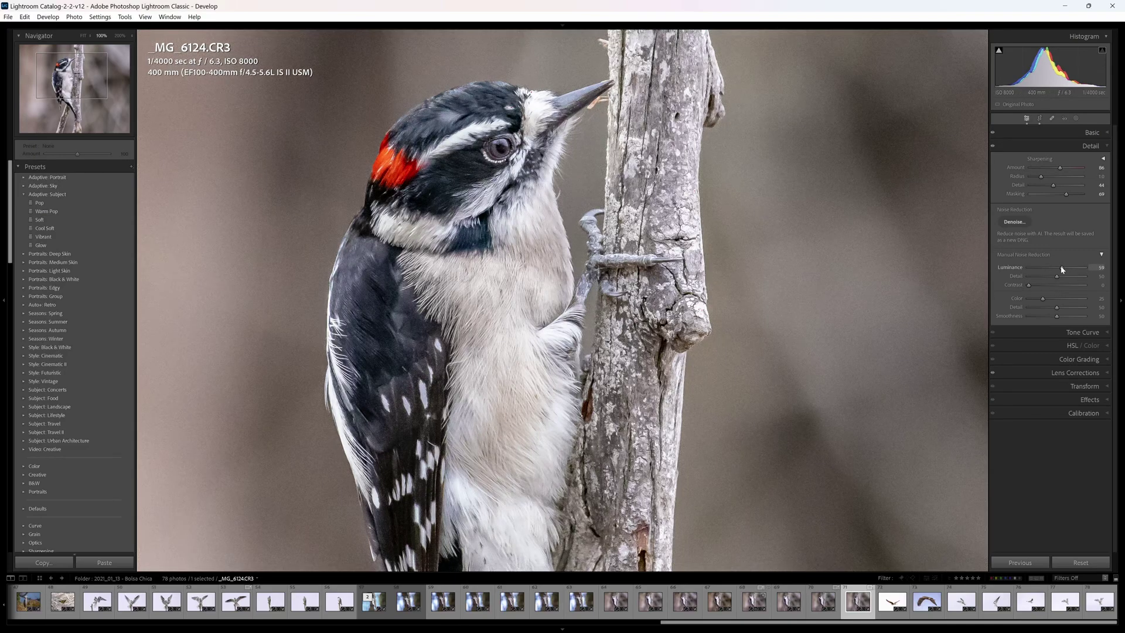
Open the AI Denoise preview for the woodpecker photo, check the wing feathers, and centre the preview on the bird's eye.
{"action": "left_click", "coordinate": [1018, 222]}
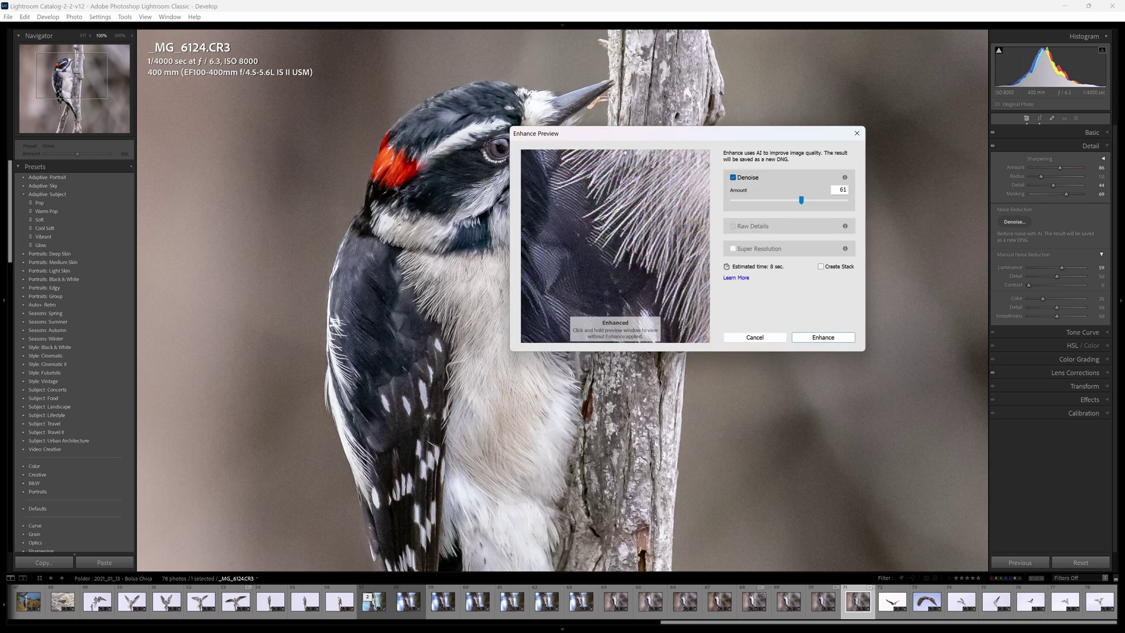
{"action": "left_click", "coordinate": [821, 266]}
{"action": "left_click_drag", "start_coordinate": [592, 233], "coordinate": [629, 206]}
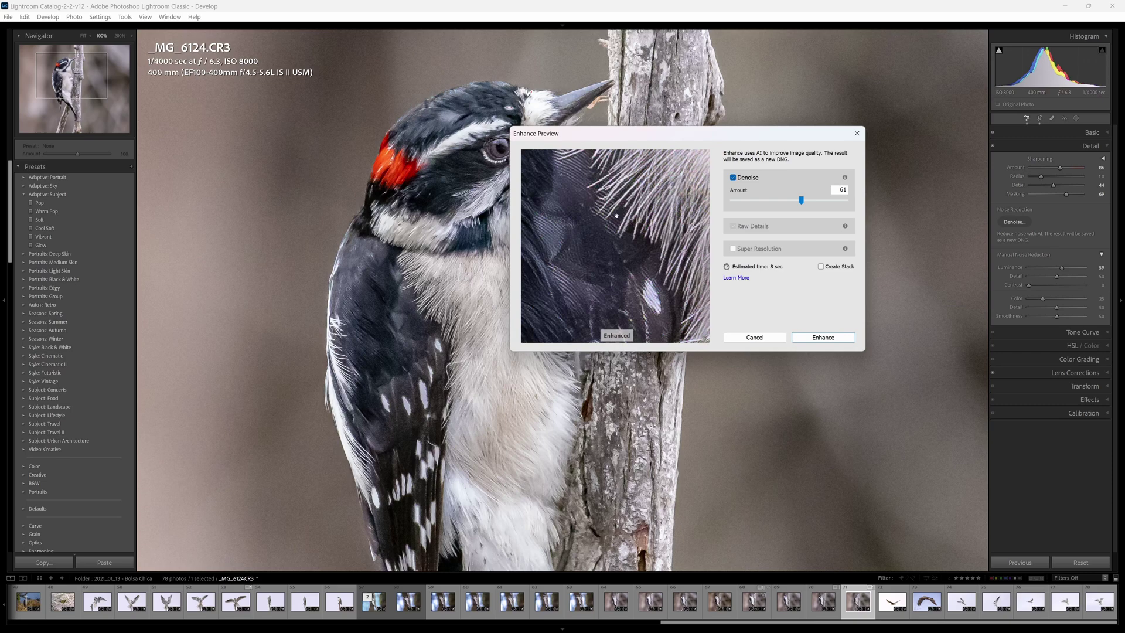
{"action": "left_click_drag", "start_coordinate": [649, 272], "coordinate": [694, 277]}
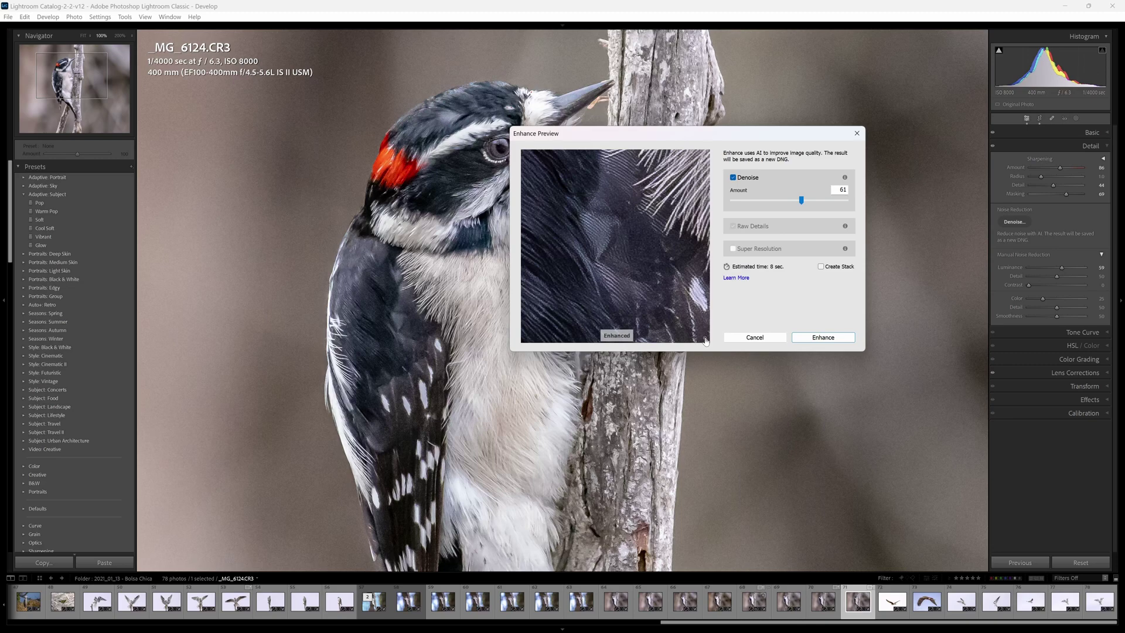
{"action": "left_click", "coordinate": [667, 312]}
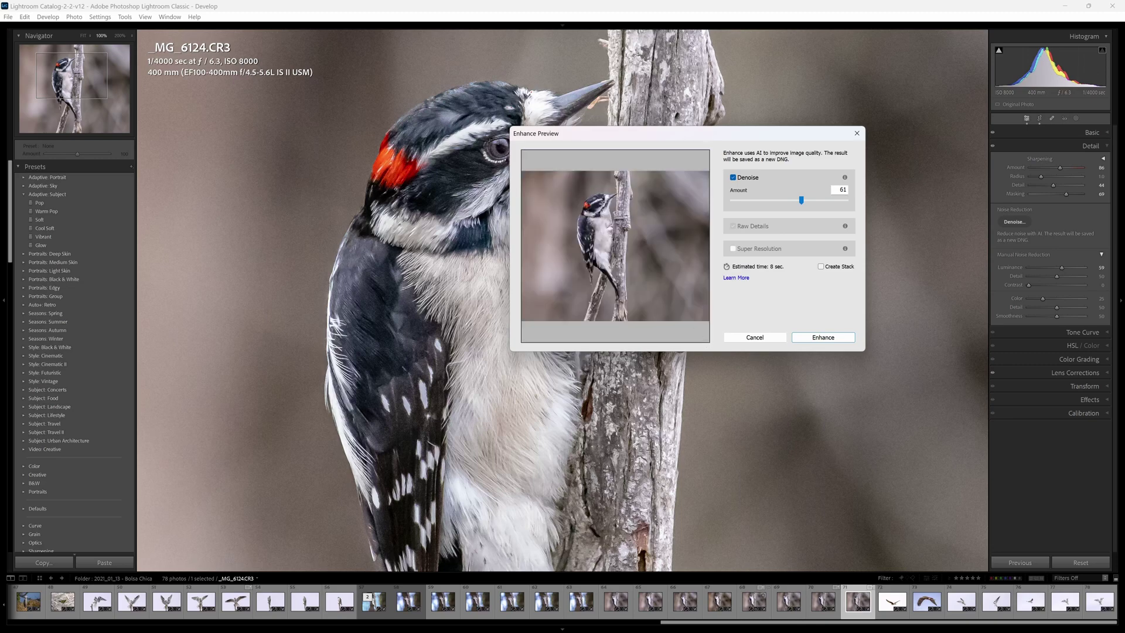
{"action": "left_click", "coordinate": [598, 204]}
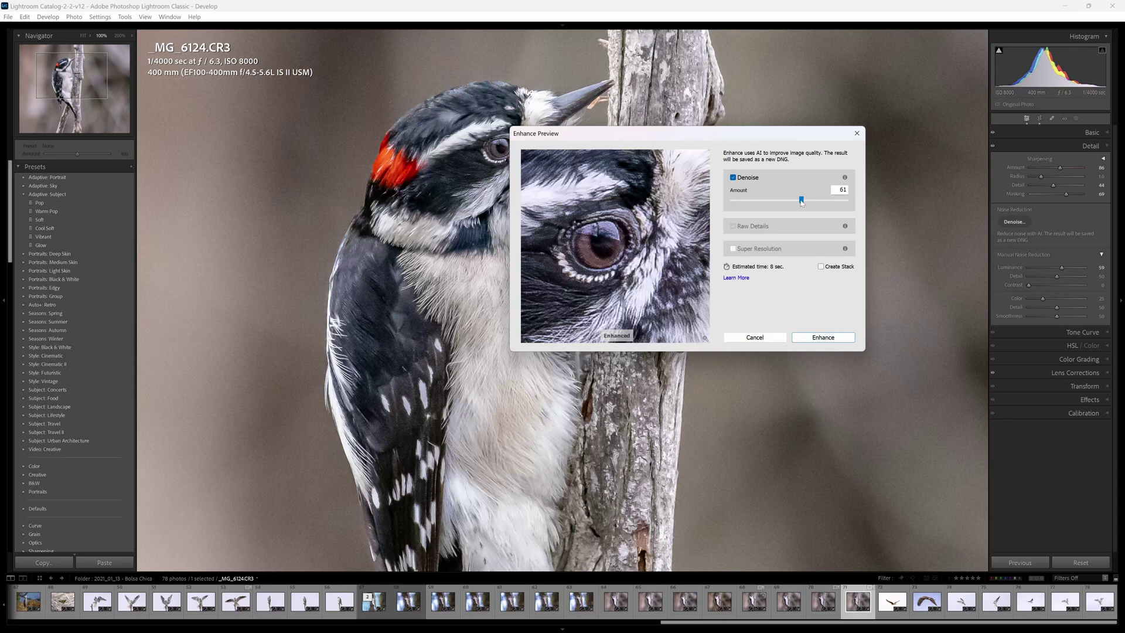
Set the Denoise amount to 66, check the beak and head in the preview, and create the enhanced photo.
{"action": "left_click_drag", "start_coordinate": [802, 201], "coordinate": [860, 204]}
{"action": "left_click_drag", "start_coordinate": [678, 218], "coordinate": [622, 234]}
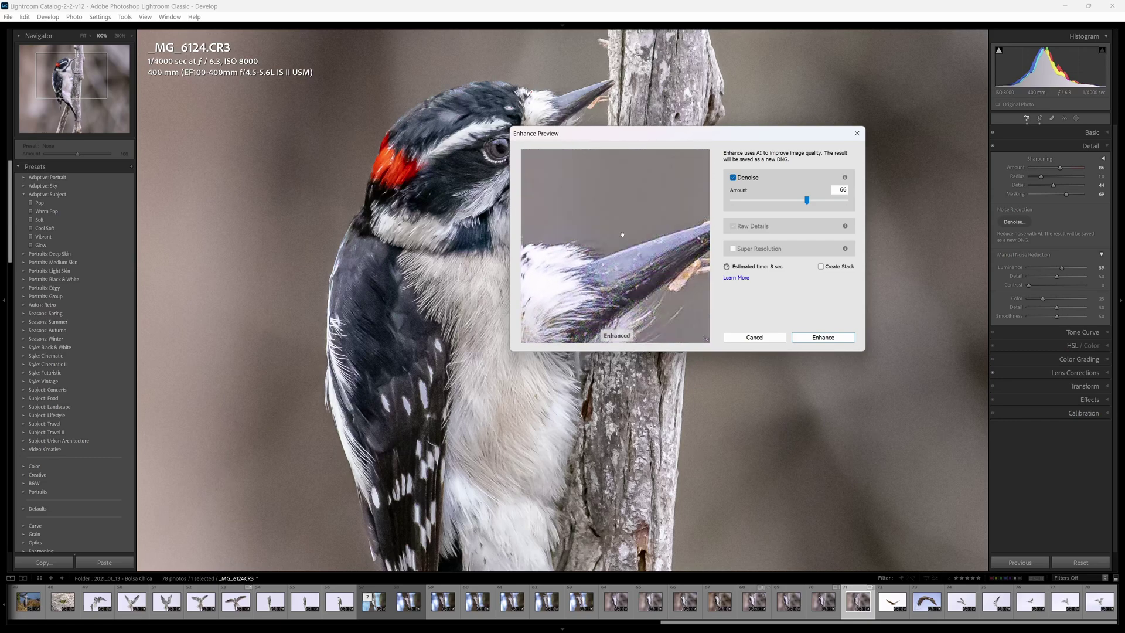
{"action": "left_click_drag", "start_coordinate": [567, 276], "coordinate": [620, 177]}
{"action": "left_click_drag", "start_coordinate": [587, 260], "coordinate": [537, 240]}
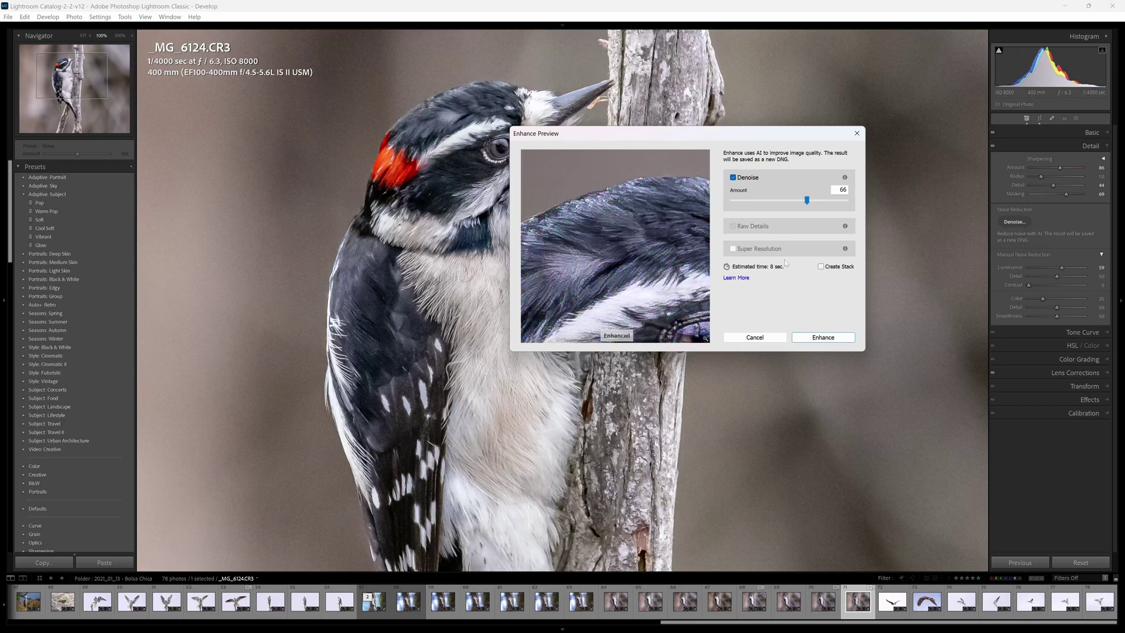
{"action": "left_click", "coordinate": [823, 337]}
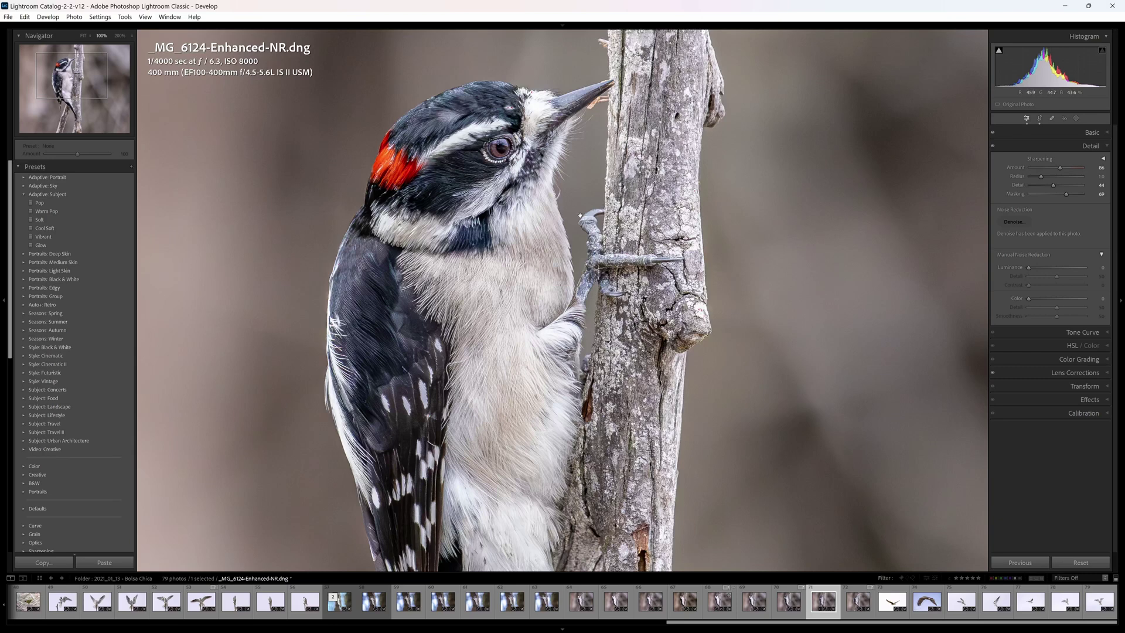
Compare _MG_6124.CR3 and _MG_6124-Enhanced-NR.dng side by side in Compare view.
{"action": "left_click", "coordinate": [856, 606]}
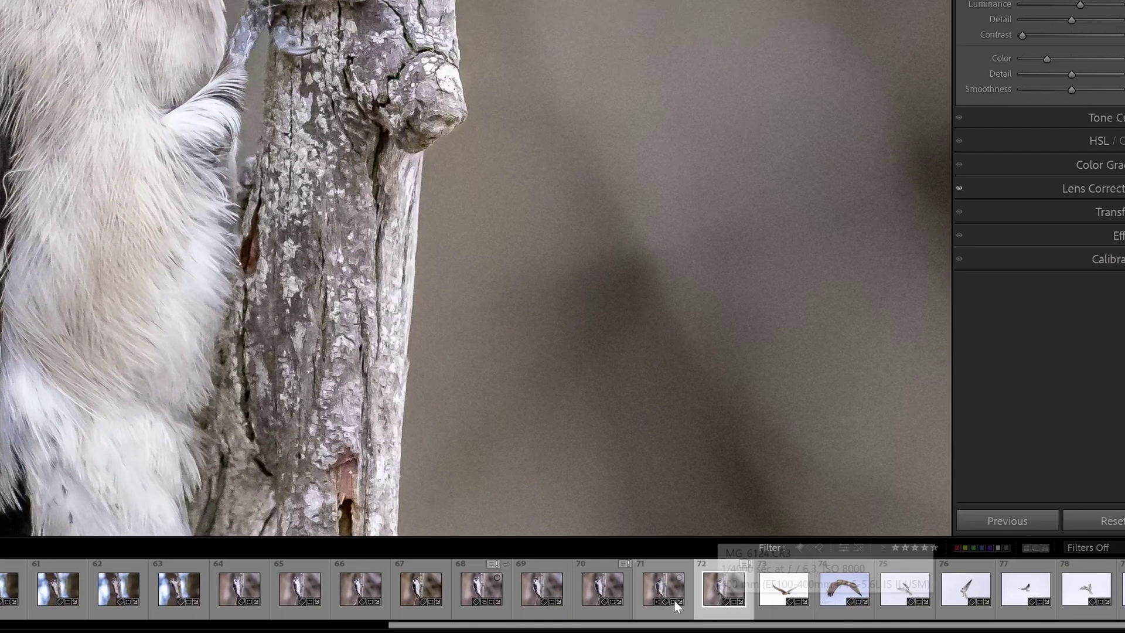
{"action": "left_click", "coordinate": [824, 601]}
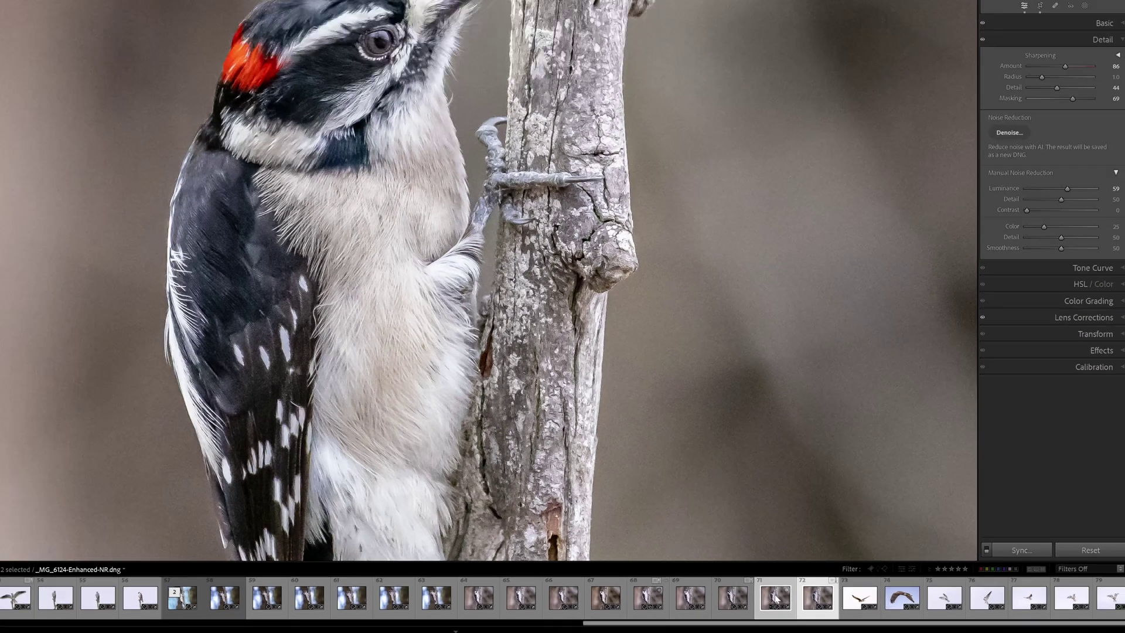
{"action": "key", "text": "c"}
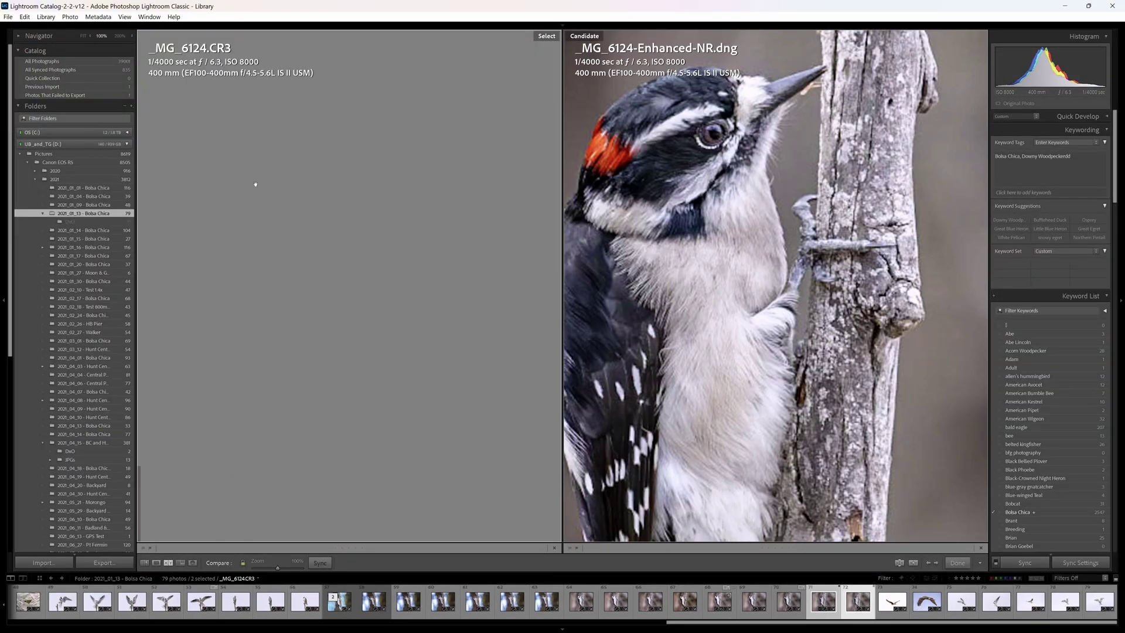
{"action": "left_click_drag", "start_coordinate": [255, 185], "coordinate": [313, 214]}
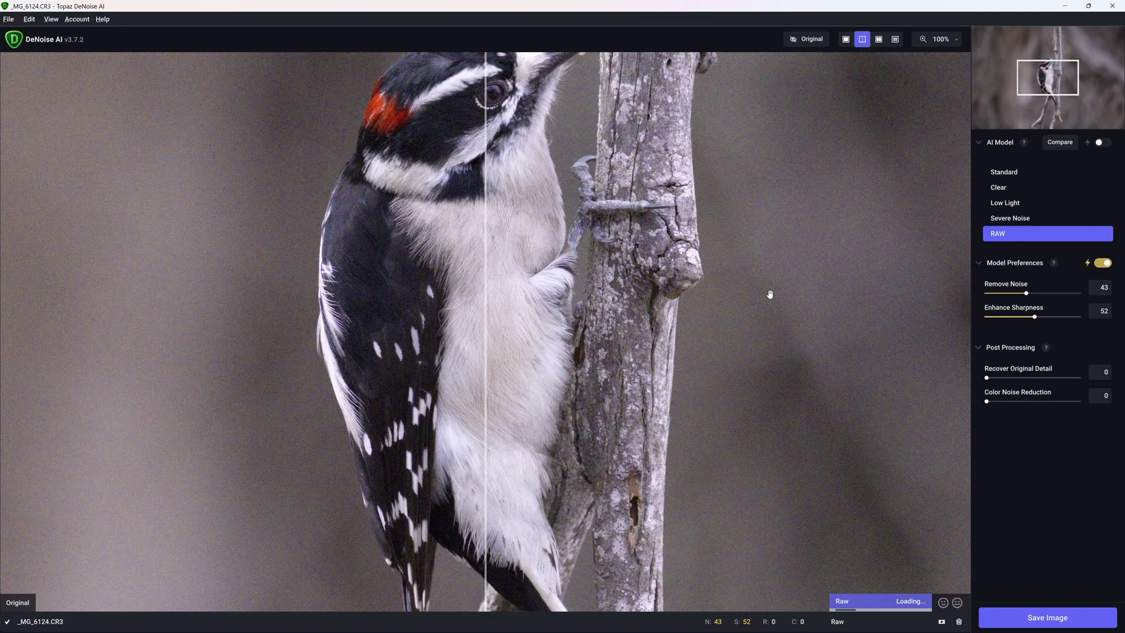
In Topaz DeNoise AI, compare the RAW model result with the original and save it as _MG_6124-DeNoiseAI-raw in the source directory.
{"action": "left_click_drag", "start_coordinate": [711, 138], "coordinate": [644, 327]}
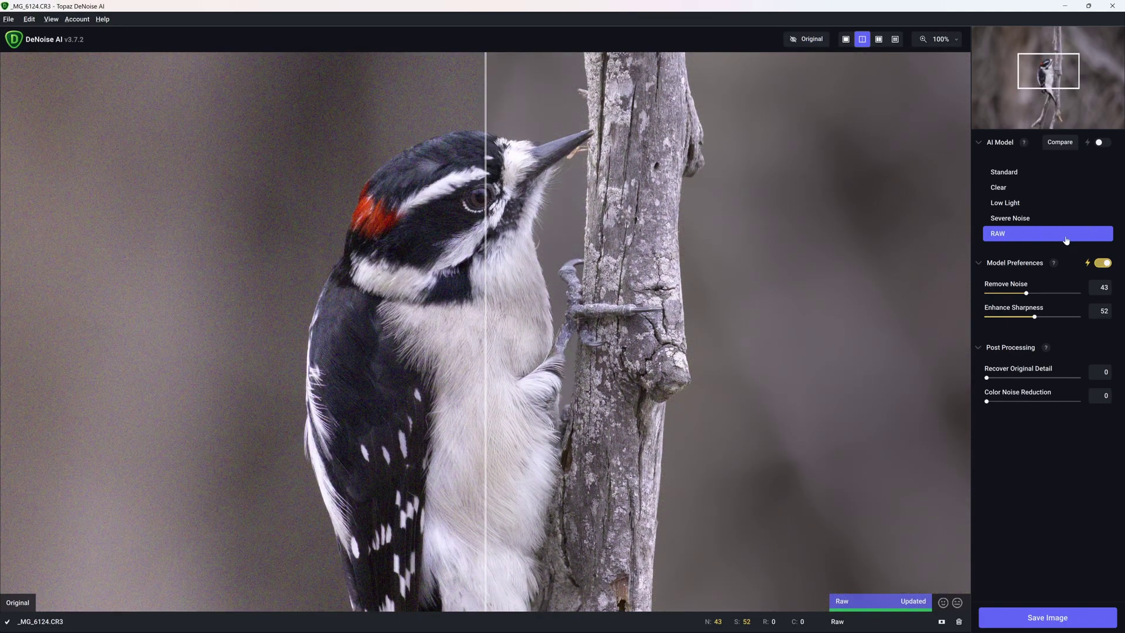
{"action": "left_click_drag", "start_coordinate": [489, 131], "coordinate": [896, 179]}
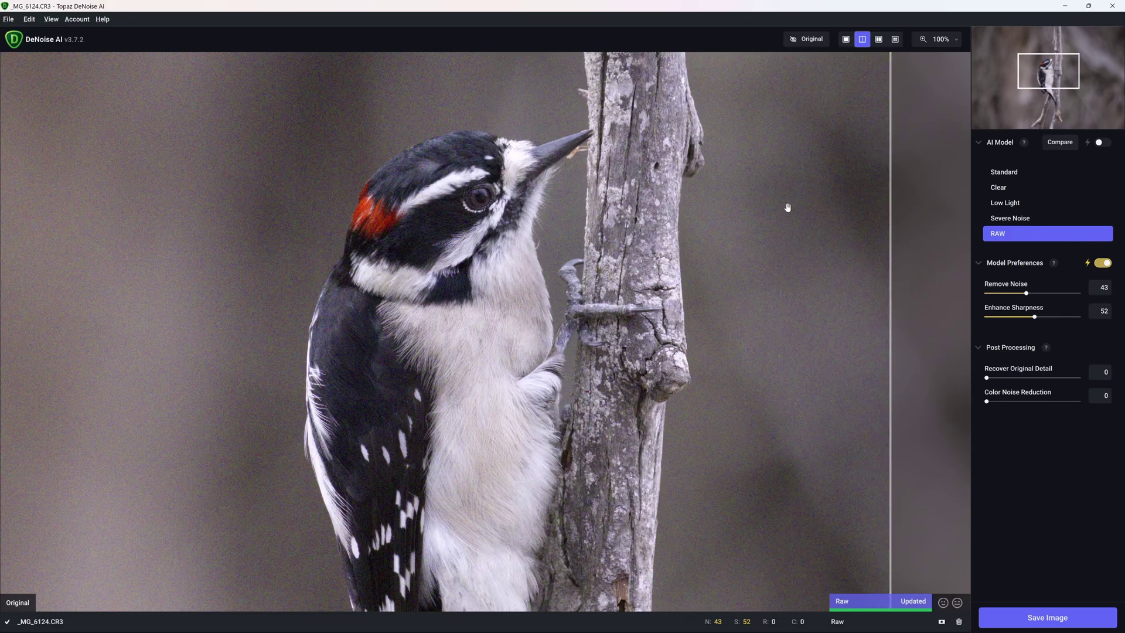
{"action": "left_click_drag", "start_coordinate": [890, 256], "coordinate": [256, 244]}
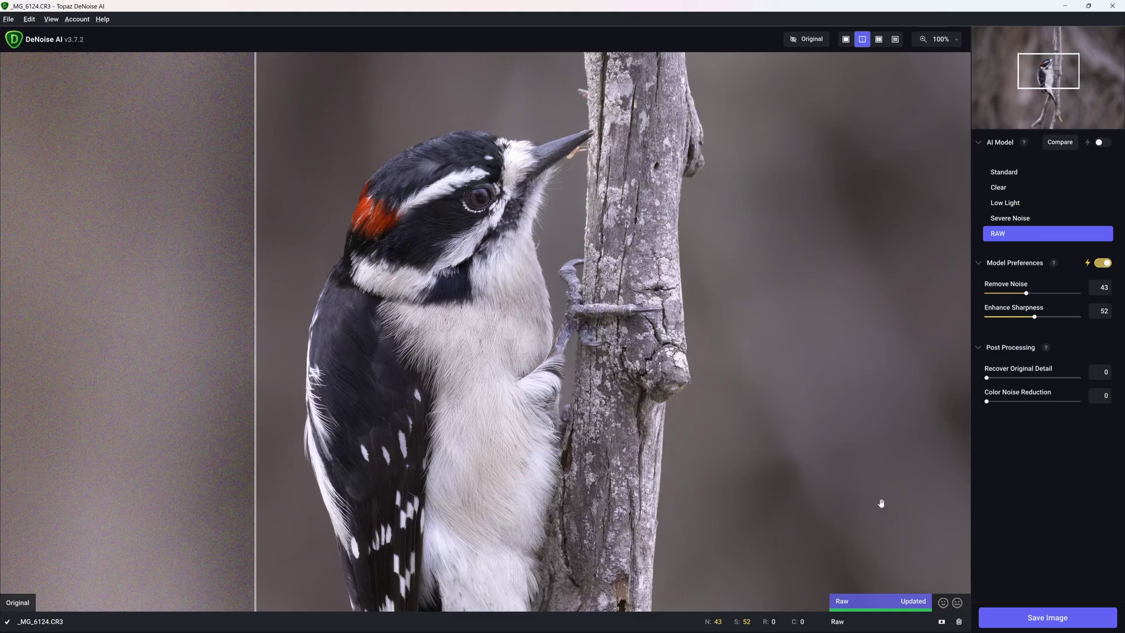
{"action": "left_click", "coordinate": [1050, 623]}
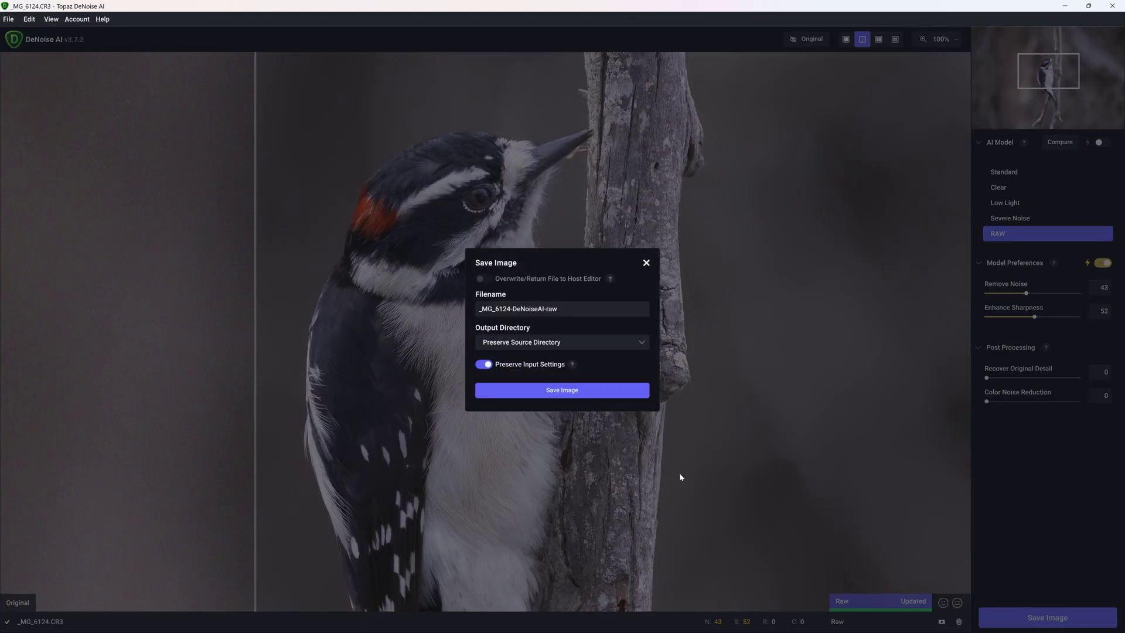
{"action": "left_click", "coordinate": [580, 391]}
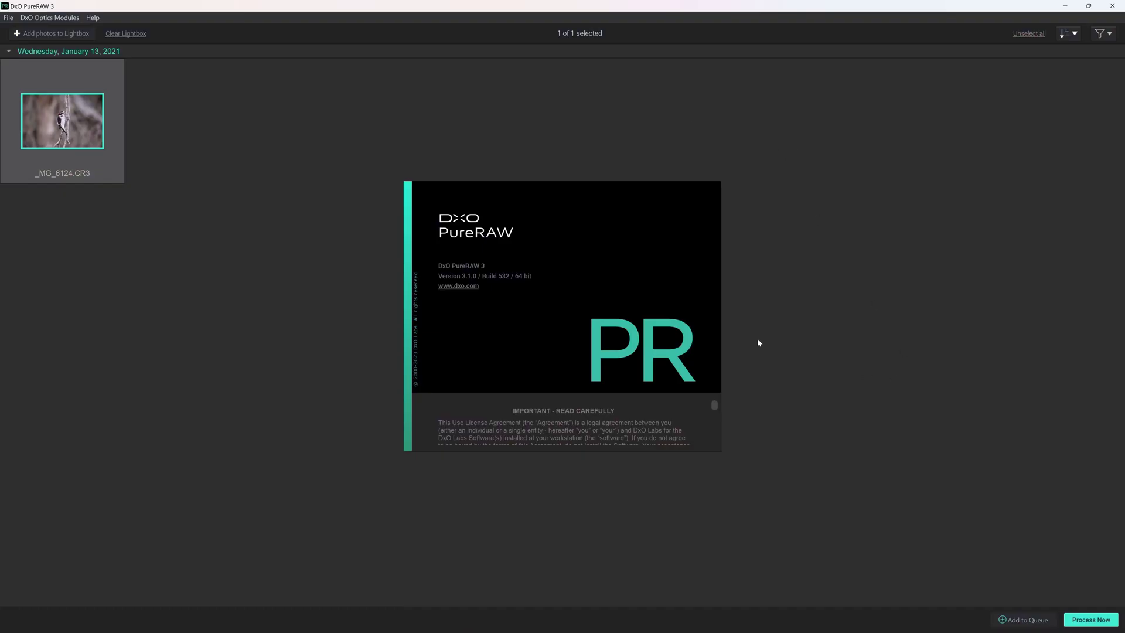
In DxO PureRAW 3, process _MG_6124.CR3 to DNG with DeepPRIME XD and compare the original and processed versions at 100%.
{"action": "left_click", "coordinate": [1093, 620]}
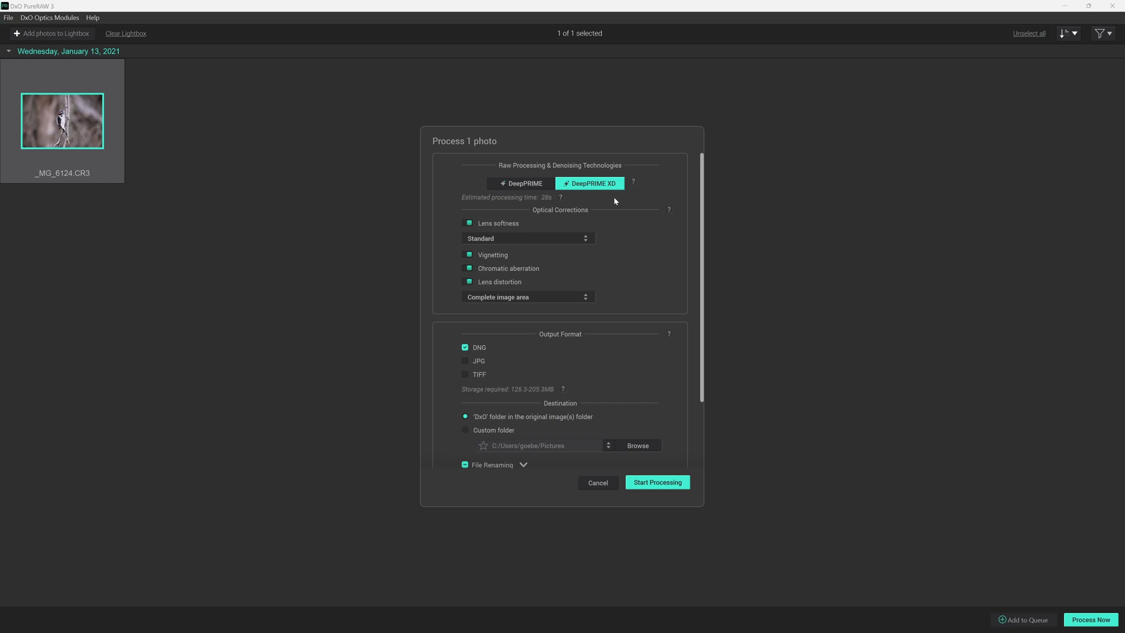
{"action": "left_click", "coordinate": [642, 484]}
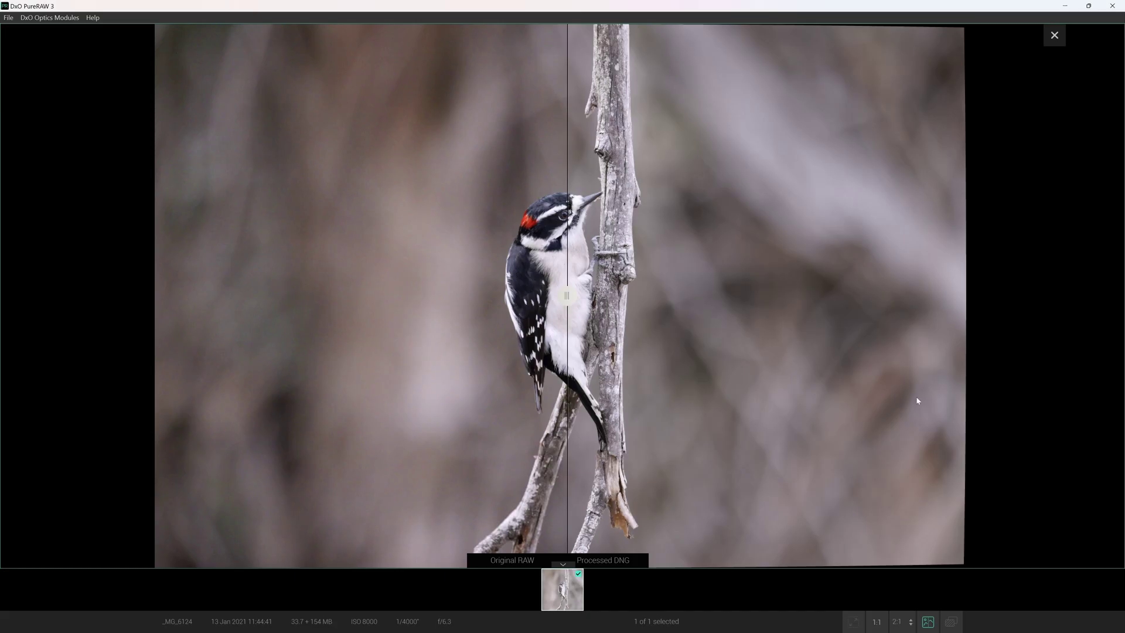
{"action": "left_click", "coordinate": [877, 621]}
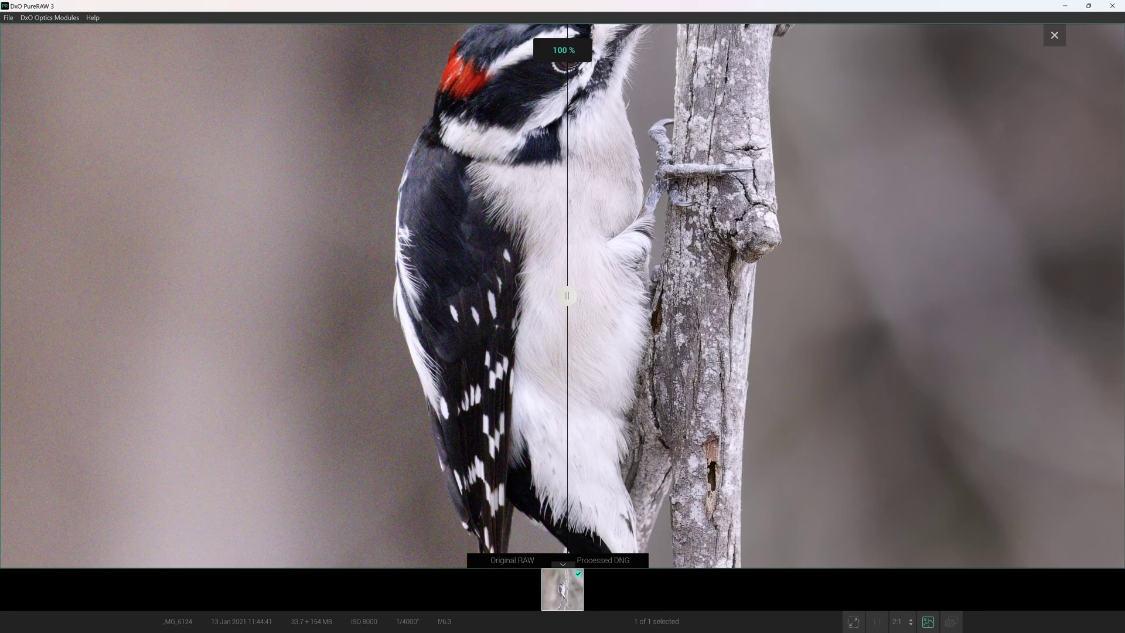
{"action": "left_click_drag", "start_coordinate": [635, 149], "coordinate": [615, 262]}
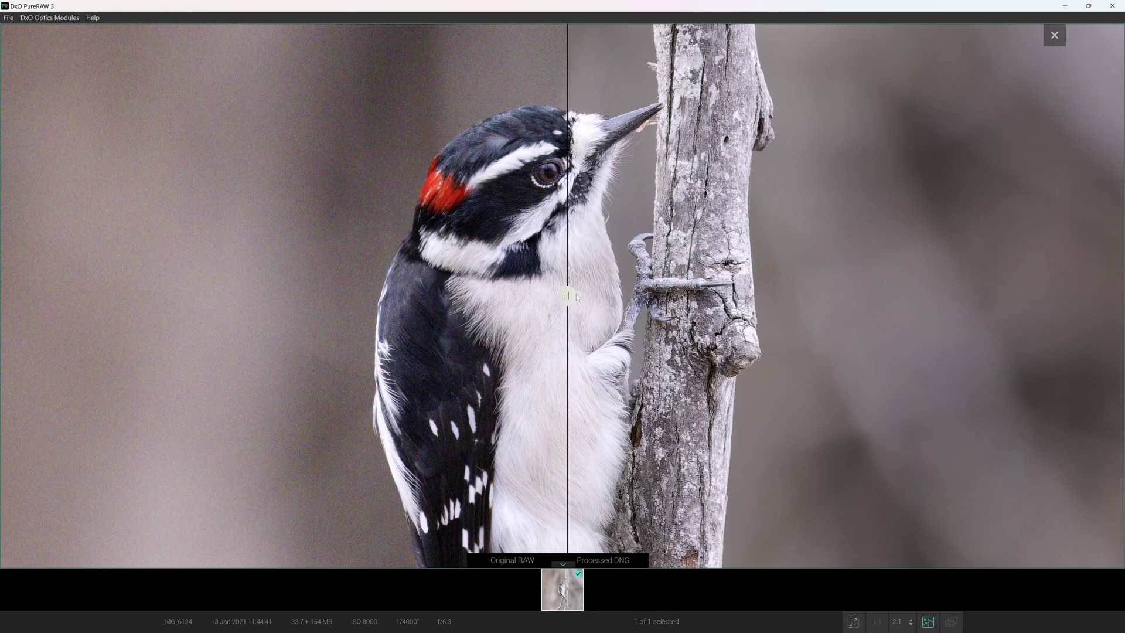
{"action": "left_click_drag", "start_coordinate": [567, 296], "coordinate": [193, 328]}
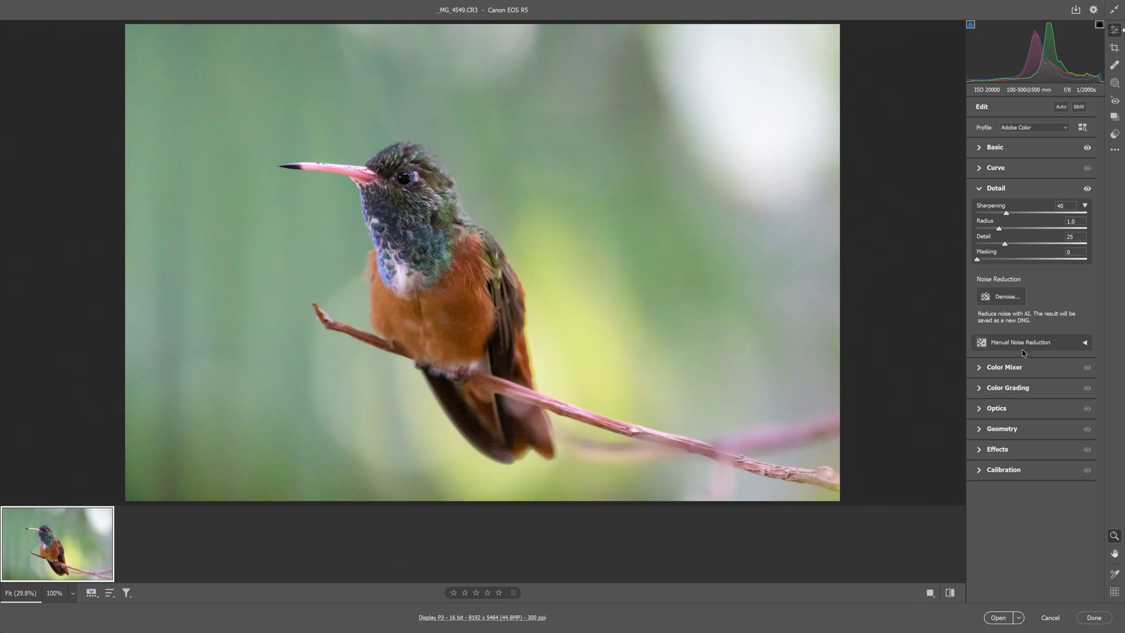
In Camera Raw, check the hummingbird at 100% with manual noise reduction Luminance at 0, and set Luminance to 69.
{"action": "left_click", "coordinate": [1086, 343]}
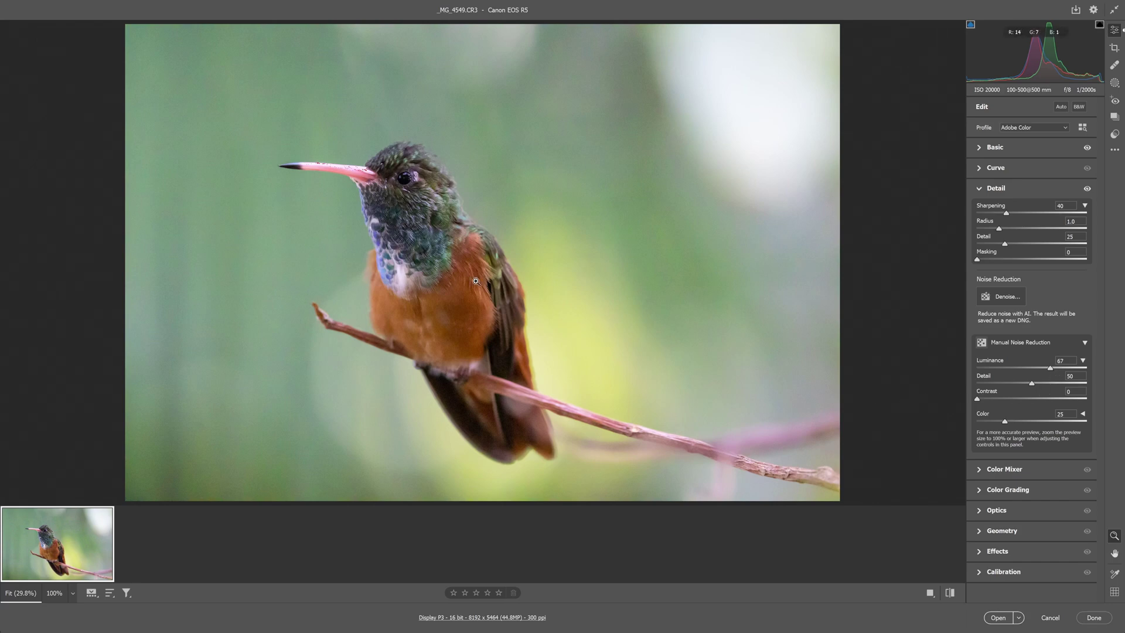
{"action": "left_click", "coordinate": [360, 201]}
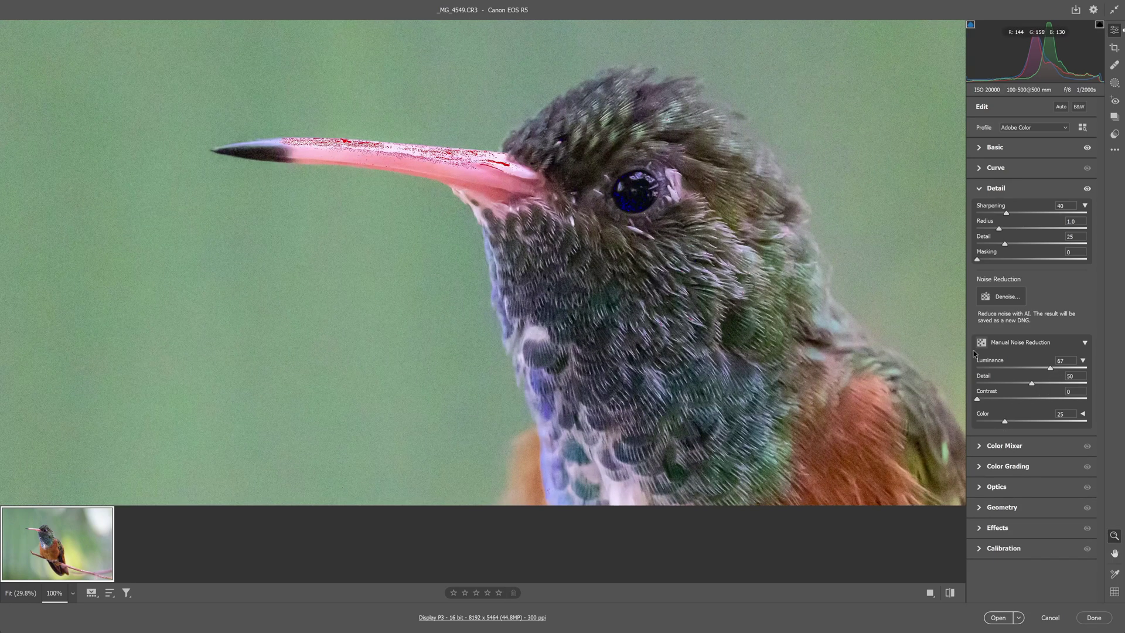
{"action": "left_click_drag", "start_coordinate": [1052, 370], "coordinate": [947, 369]}
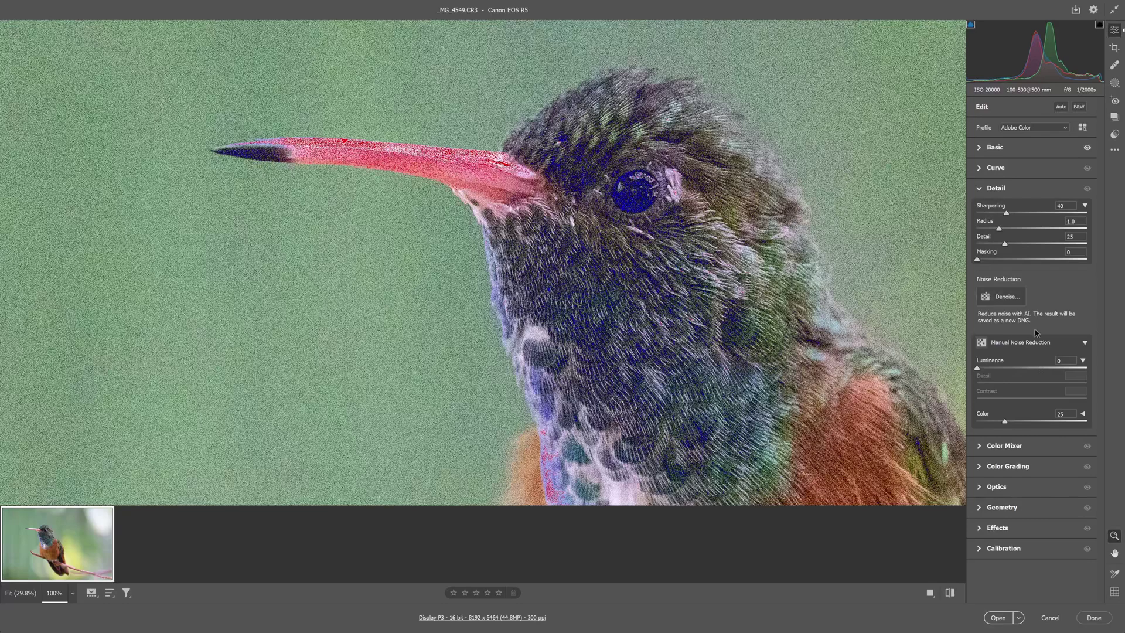
{"action": "left_click", "coordinate": [1052, 368]}
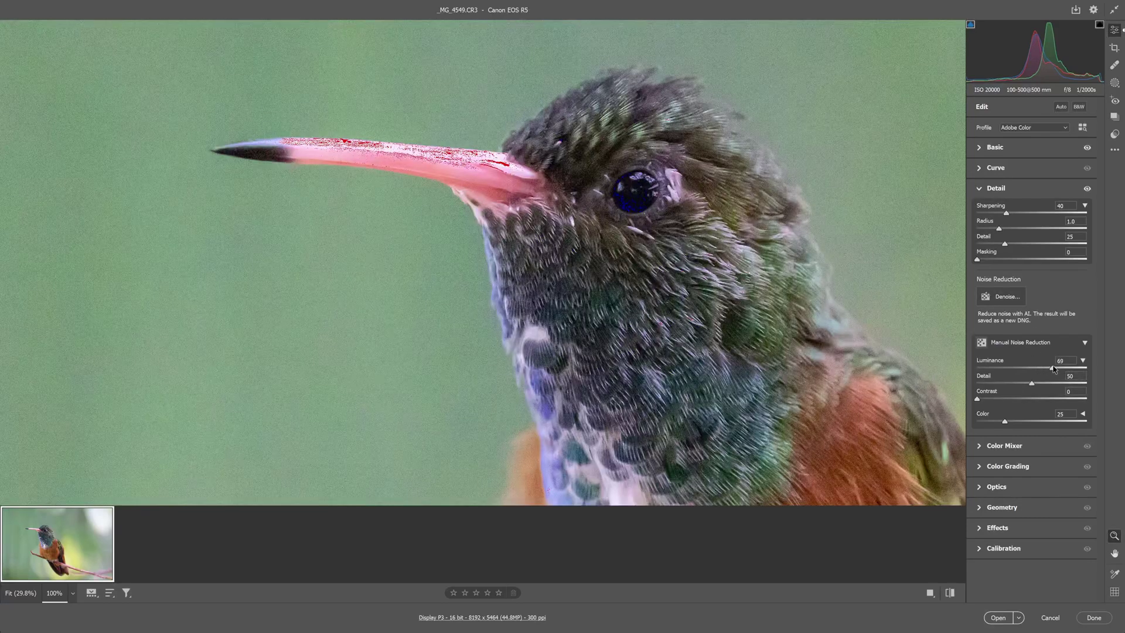
Run AI Denoise on hummingbird photo _MG_4549.CR3 with Amount 62, inspecting the eye and beak in the Enhance preview.
{"action": "left_click", "coordinate": [1003, 297]}
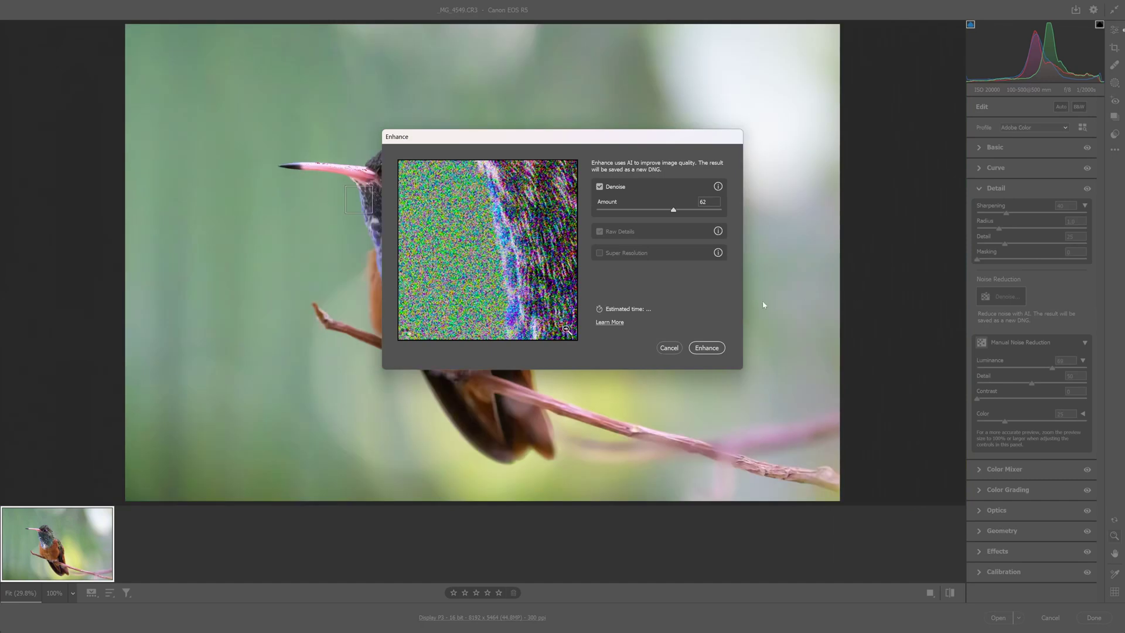
{"action": "left_click", "coordinate": [567, 330]}
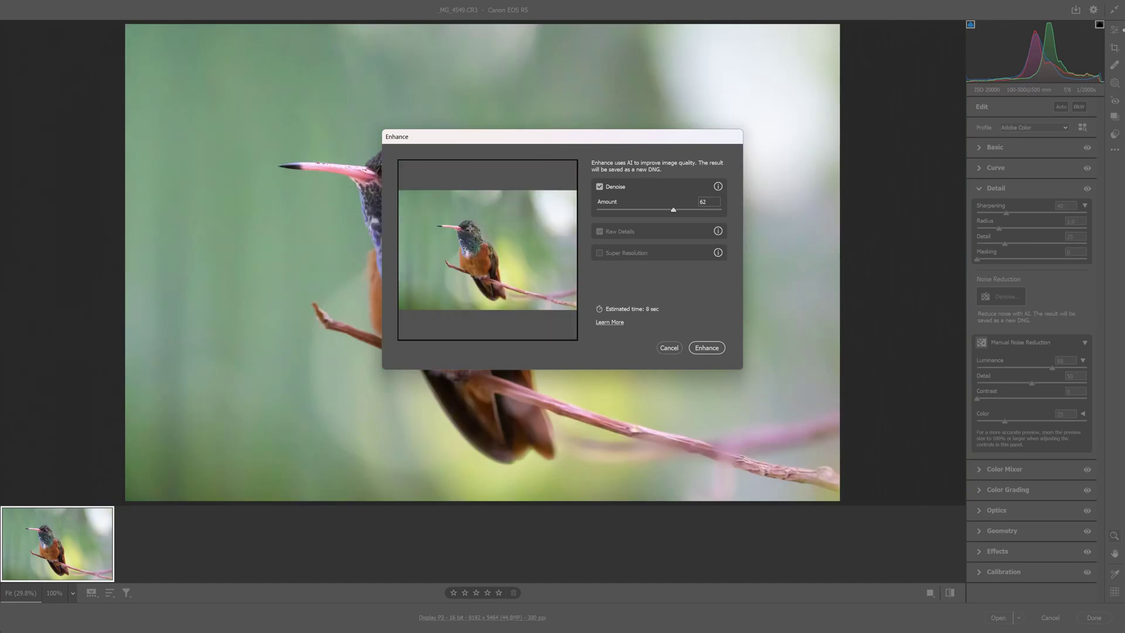
{"action": "left_click", "coordinate": [467, 228]}
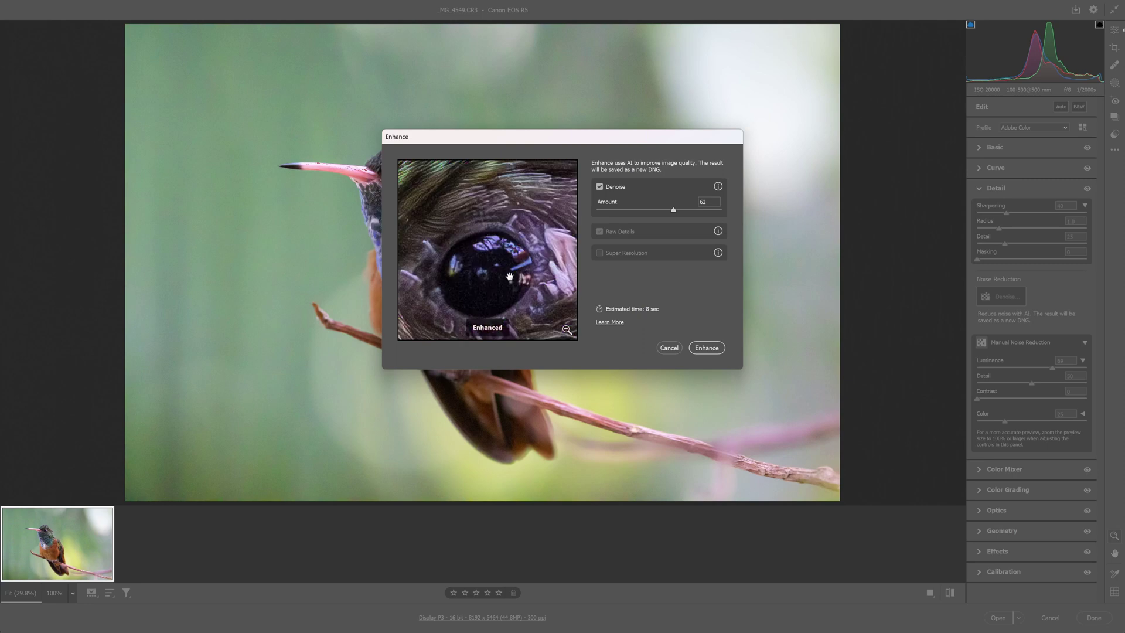
{"action": "left_click_drag", "start_coordinate": [507, 284], "coordinate": [509, 256]}
{"action": "left_click_drag", "start_coordinate": [447, 278], "coordinate": [700, 329]}
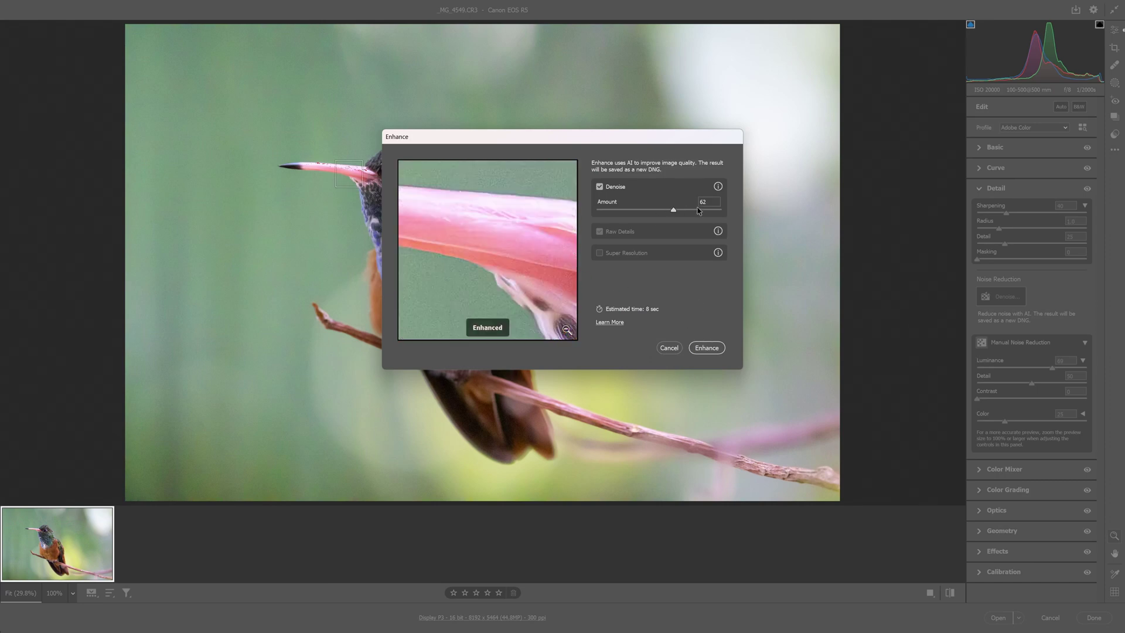
{"action": "left_click_drag", "start_coordinate": [498, 223], "coordinate": [544, 240]}
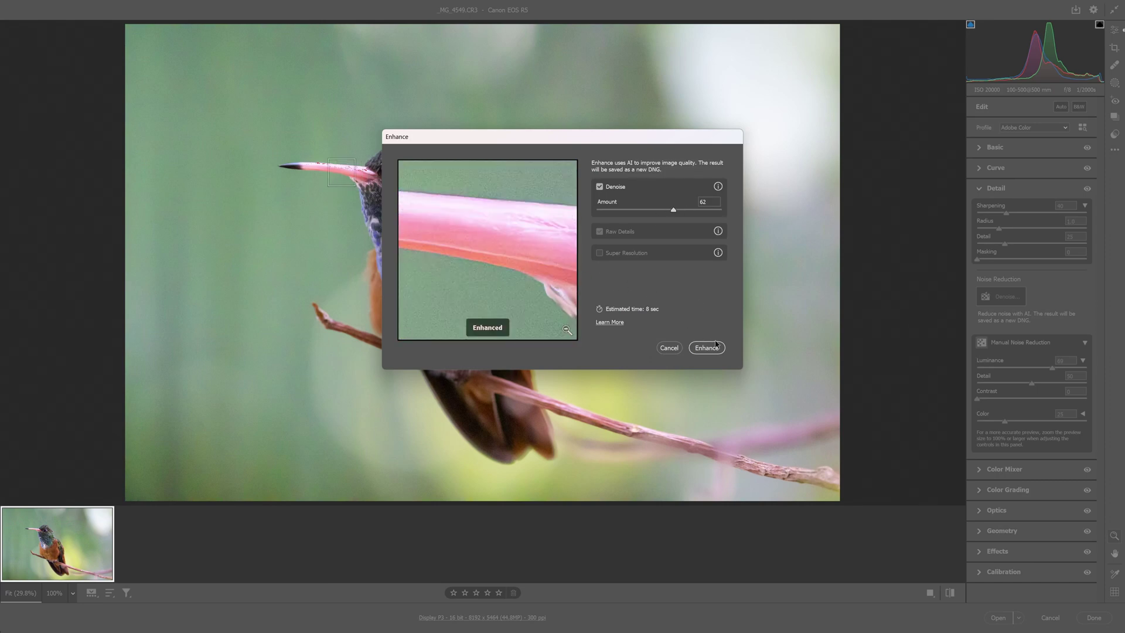
{"action": "left_click", "coordinate": [707, 347]}
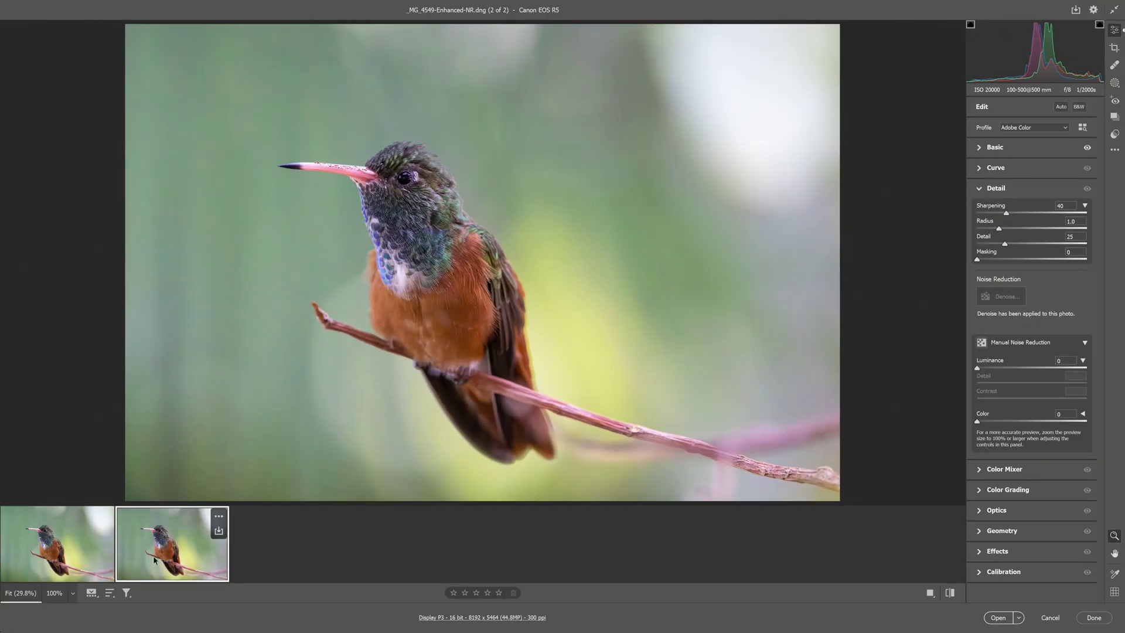
Compare _MG_4549.CR3 with _MG_4549-Enhanced-NR.dng, and in Photoshop match the tiled windows to the hummingbird's throat and breast.
{"action": "left_click", "coordinate": [39, 550]}
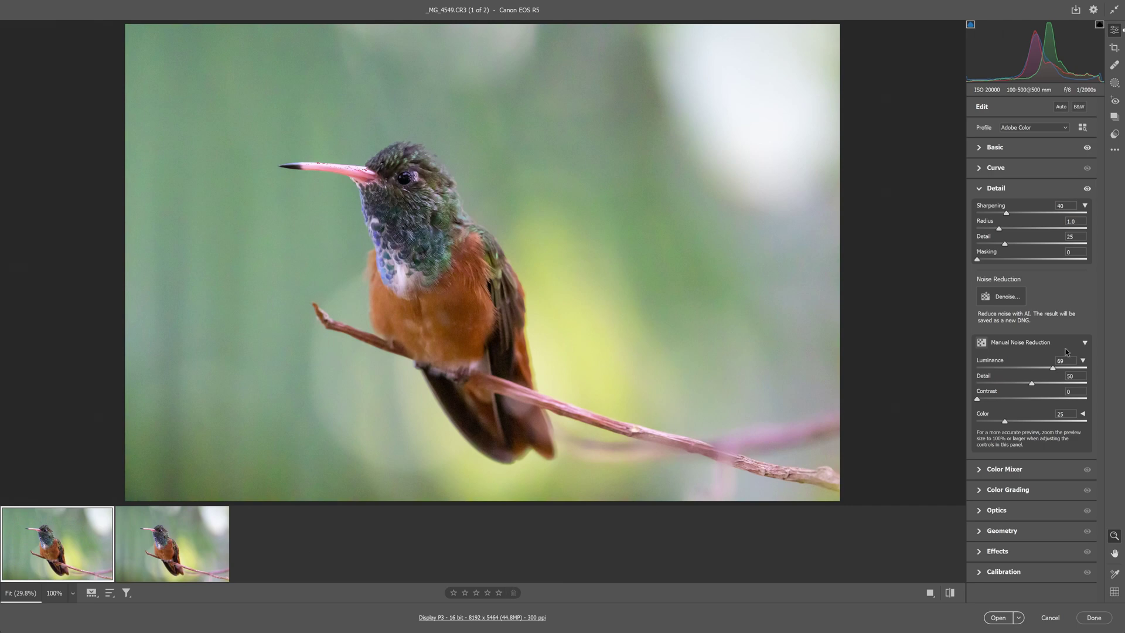
{"action": "left_click", "coordinate": [188, 539]}
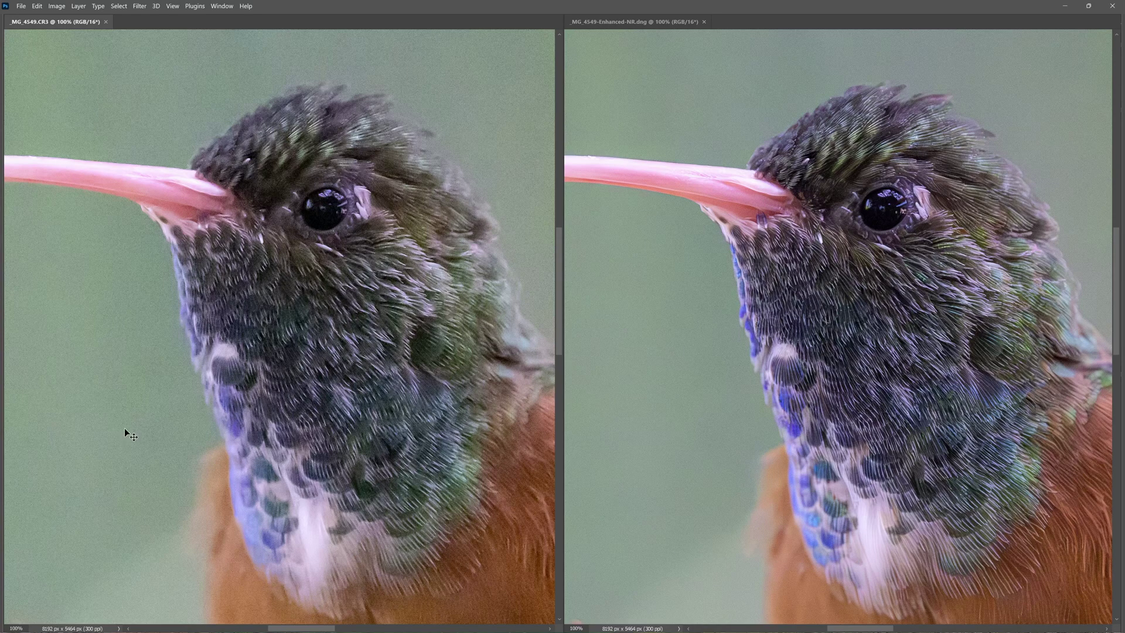
{"action": "left_click_drag", "start_coordinate": [389, 449], "coordinate": [275, 309]}
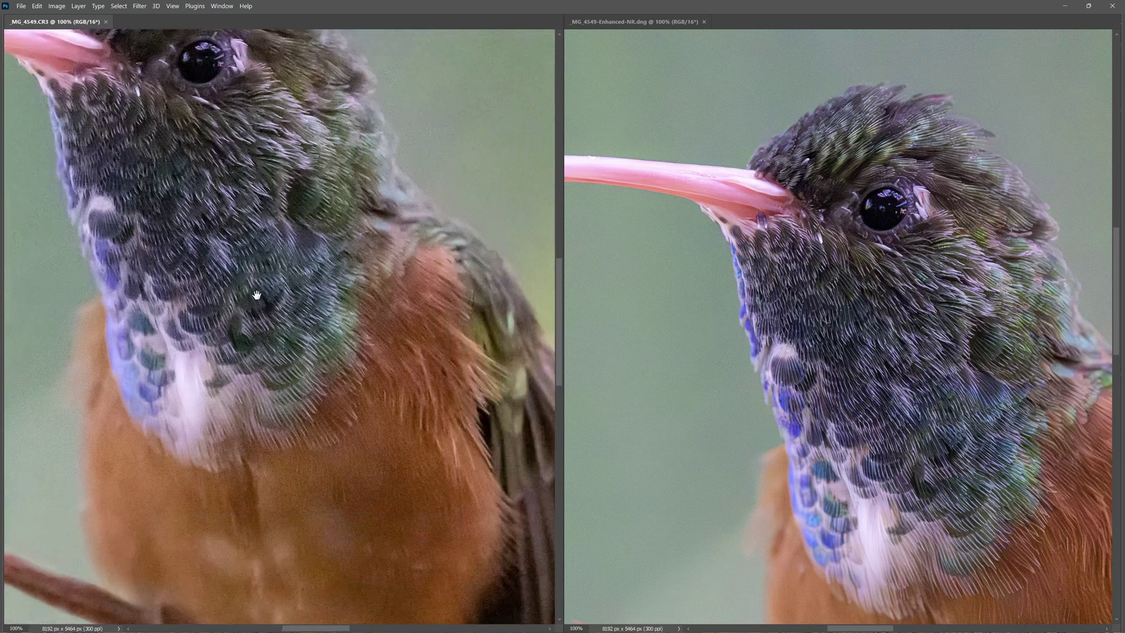
{"action": "left_click", "coordinate": [222, 6]}
{"action": "mouse_move", "coordinate": [252, 17]}
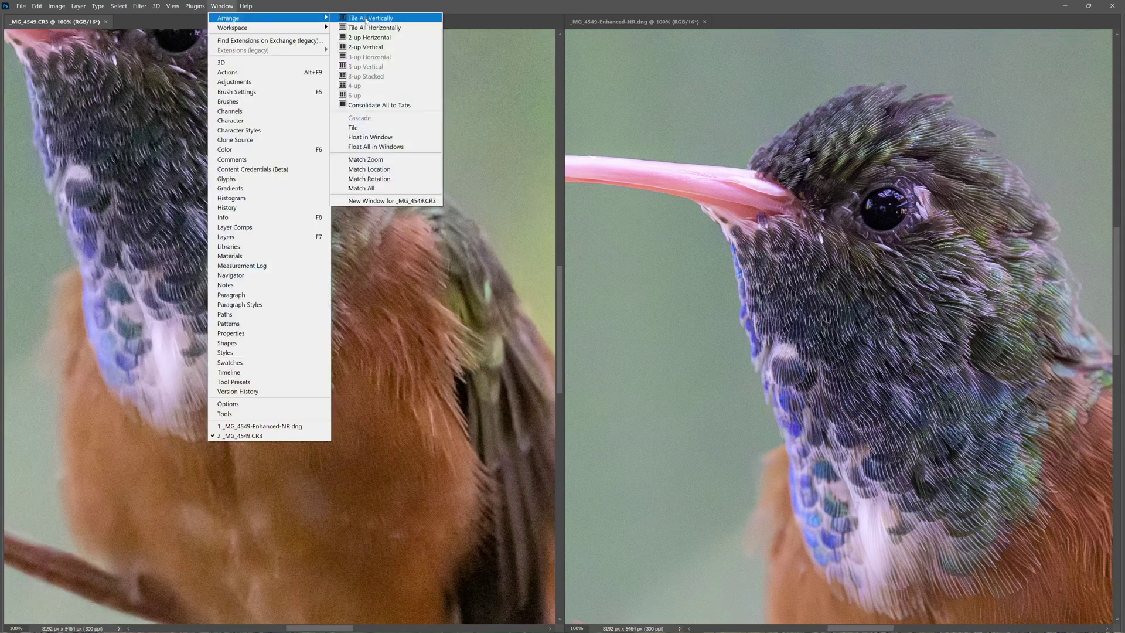
{"action": "left_click", "coordinate": [378, 188]}
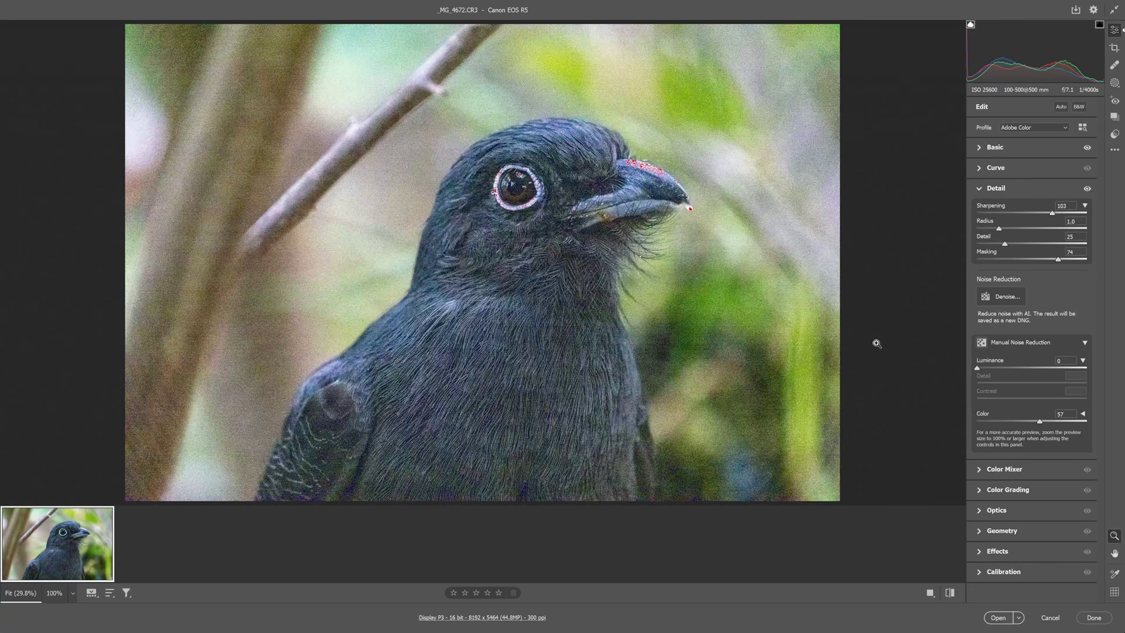
Check _MG_4672.CR3 at 100% and run AI Denoise on it with Amount 77, previewing the dark bird's eye and head edge.
{"action": "left_click", "coordinate": [513, 194]}
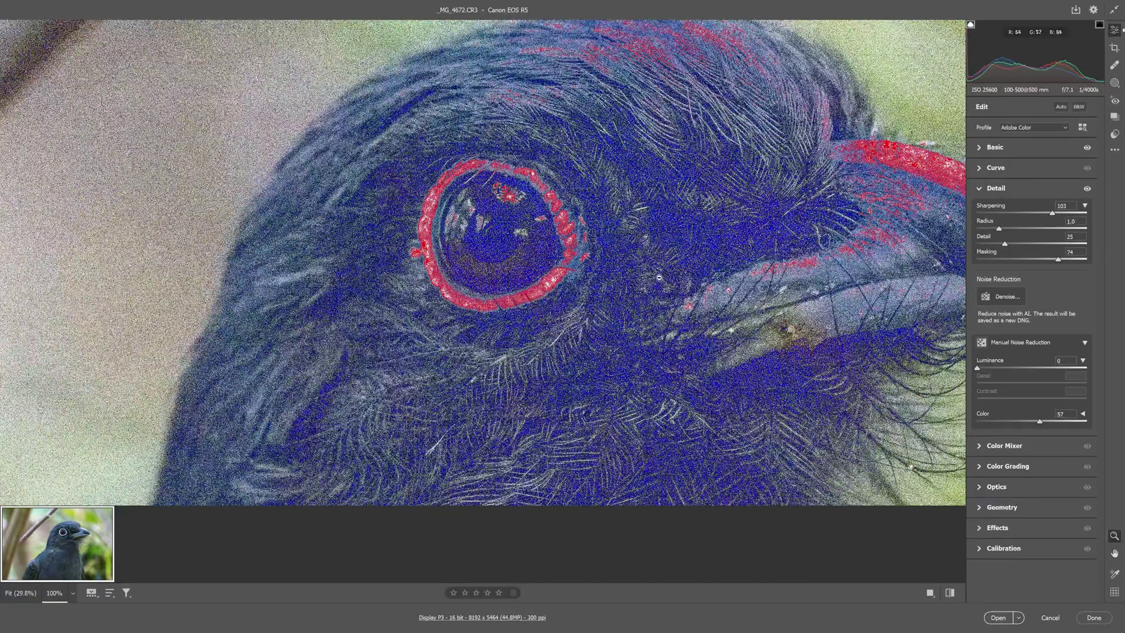
{"action": "left_click", "coordinate": [630, 272]}
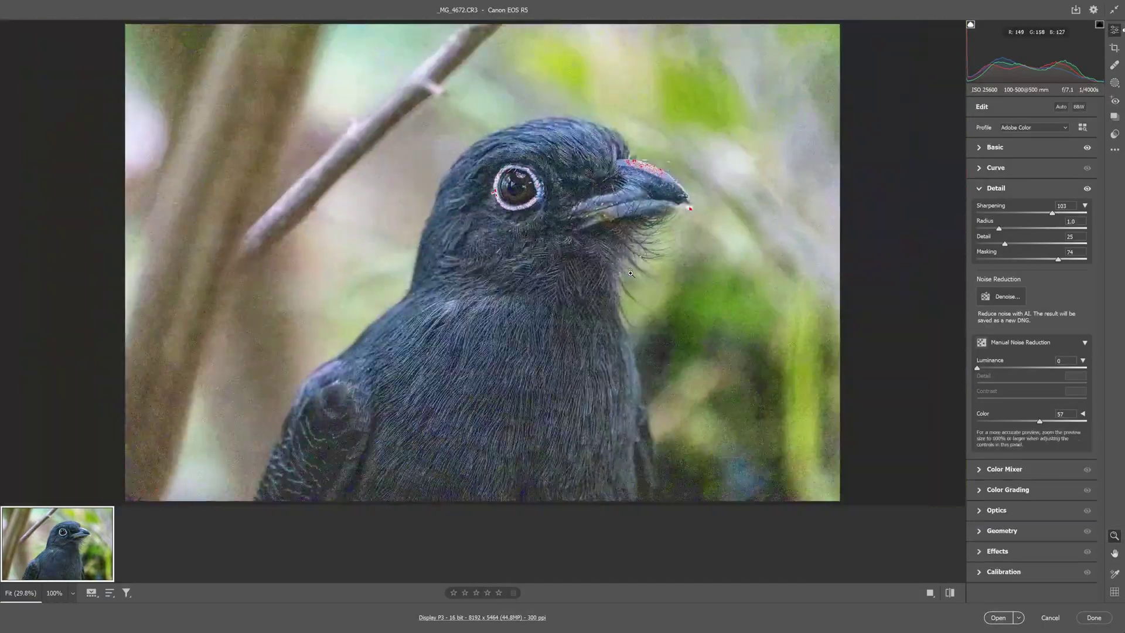
{"action": "left_click", "coordinate": [1012, 298]}
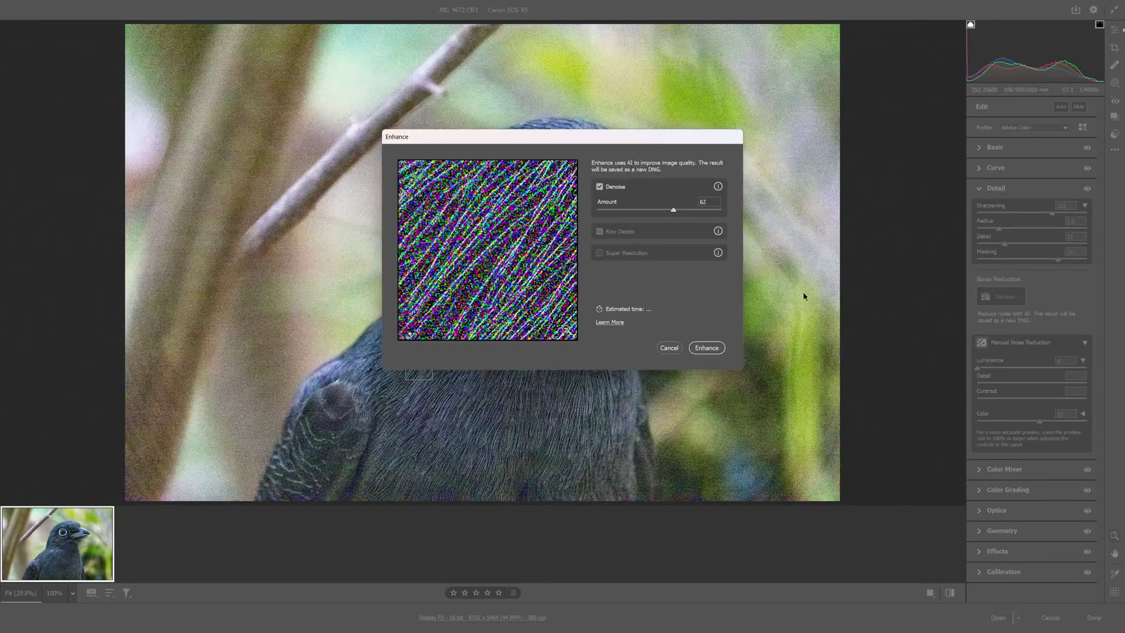
{"action": "left_click", "coordinate": [566, 331]}
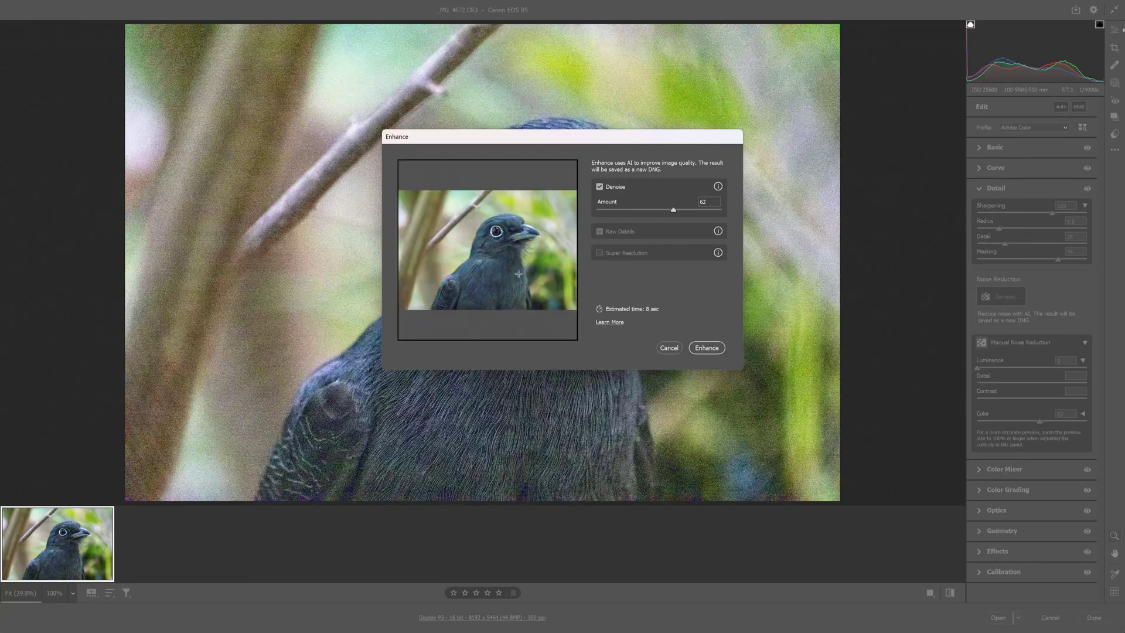
{"action": "left_click", "coordinate": [495, 231]}
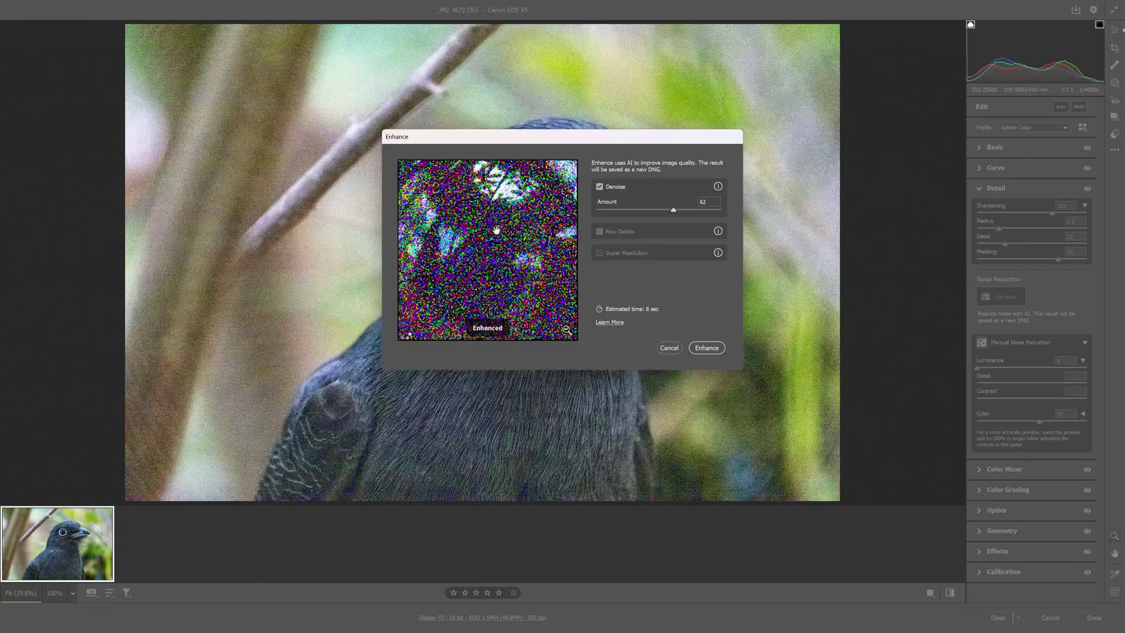
{"action": "left_click_drag", "start_coordinate": [673, 210], "coordinate": [692, 212]}
{"action": "left_click", "coordinate": [527, 233]}
{"action": "left_click_drag", "start_coordinate": [526, 234], "coordinate": [392, 305]}
{"action": "left_click_drag", "start_coordinate": [522, 233], "coordinate": [389, 268]}
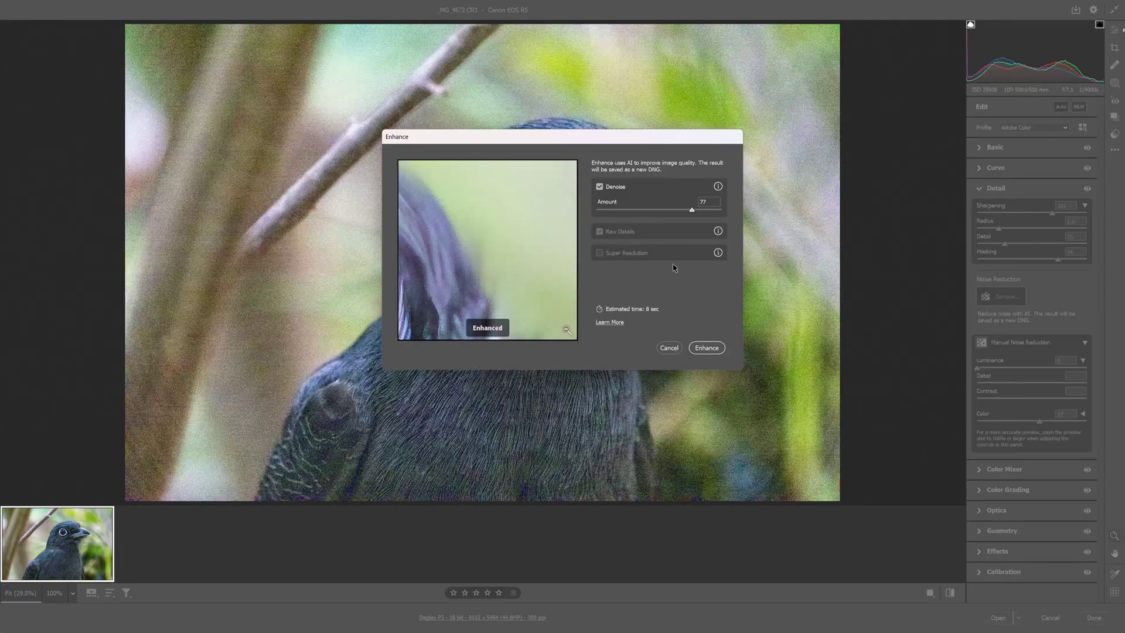
{"action": "left_click", "coordinate": [706, 348]}
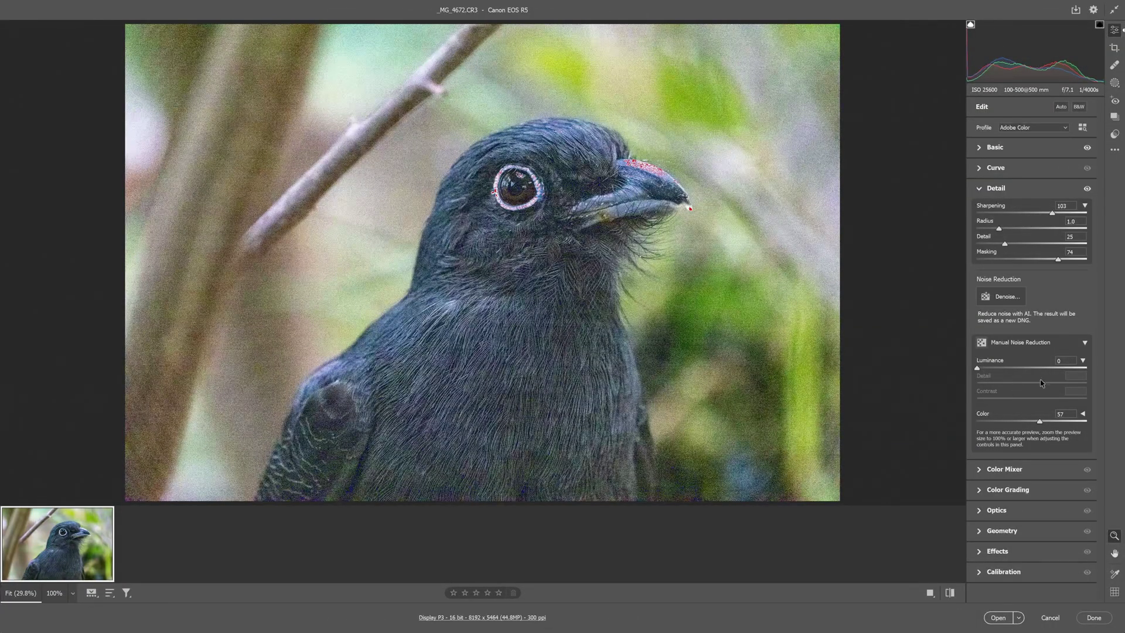
Set manual noise reduction on _MG_4672.CR3 to Luminance 78, Detail 54 and Contrast 27, and check the eye at 100%.
{"action": "left_click", "coordinate": [1055, 368]}
{"action": "left_click_drag", "start_coordinate": [1055, 368], "coordinate": [1063, 369]}
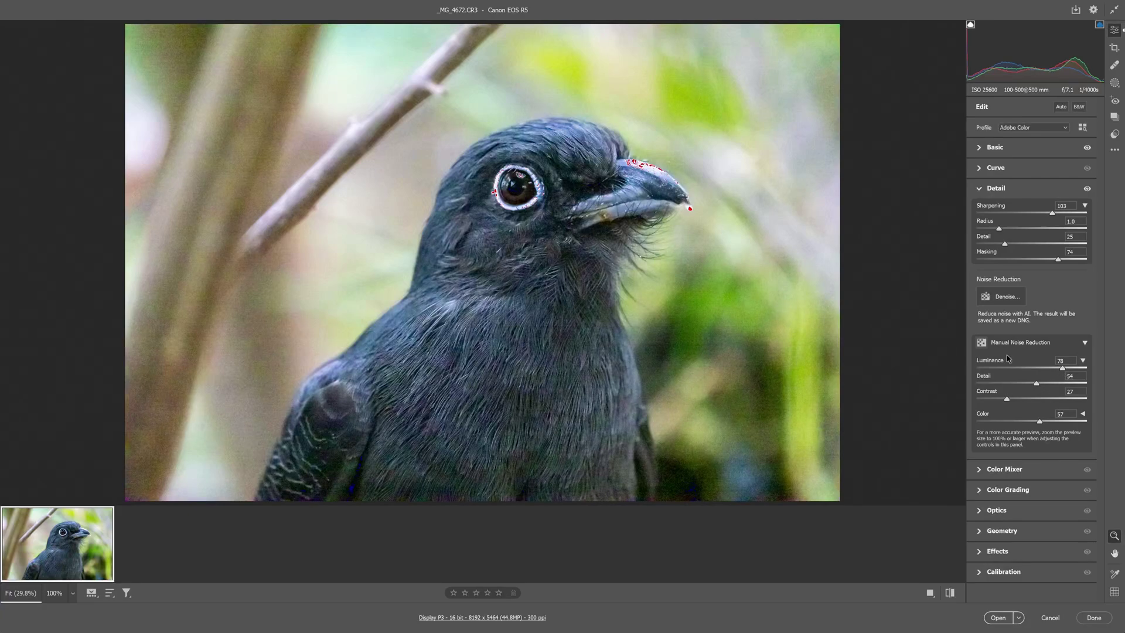
{"action": "left_click", "coordinate": [528, 200]}
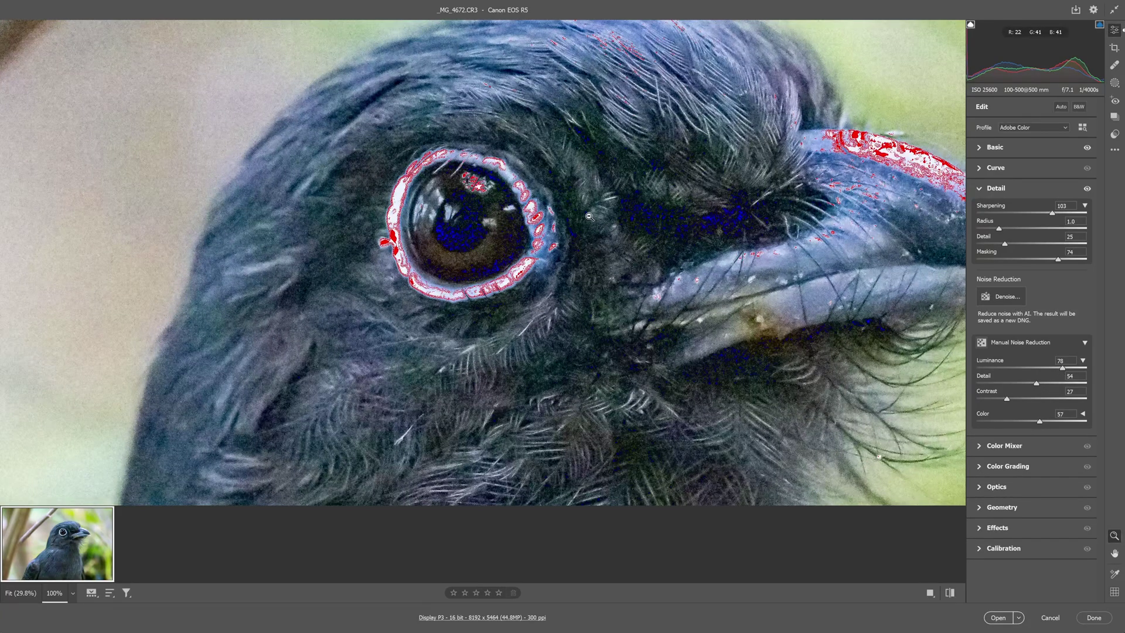
{"action": "left_click", "coordinate": [588, 216]}
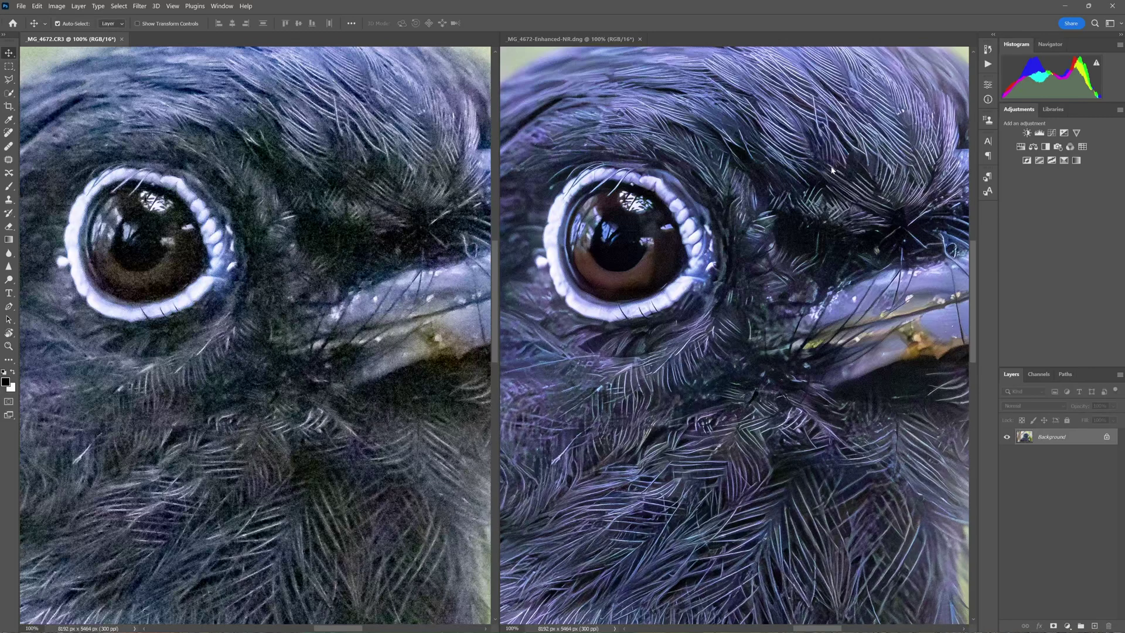
In Photoshop, compare the tiled _MG_4672 noise reduction versions at 100%, 50% and smaller magnification.
{"action": "key", "text": "ctrl+minus"}
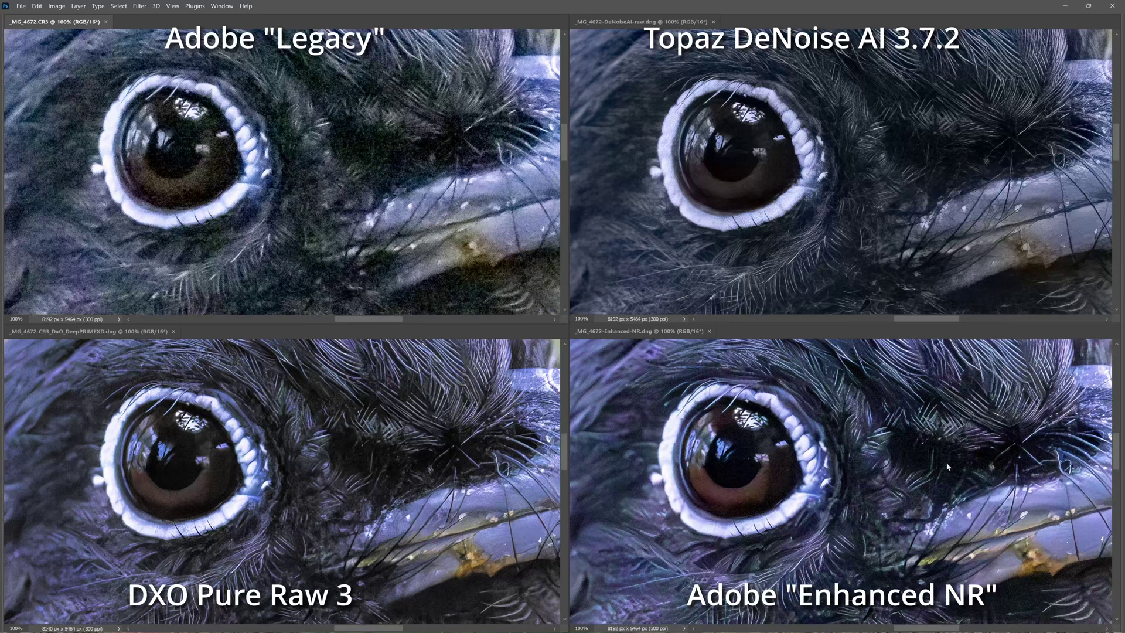
{"action": "key", "text": "ctrl+minus"}
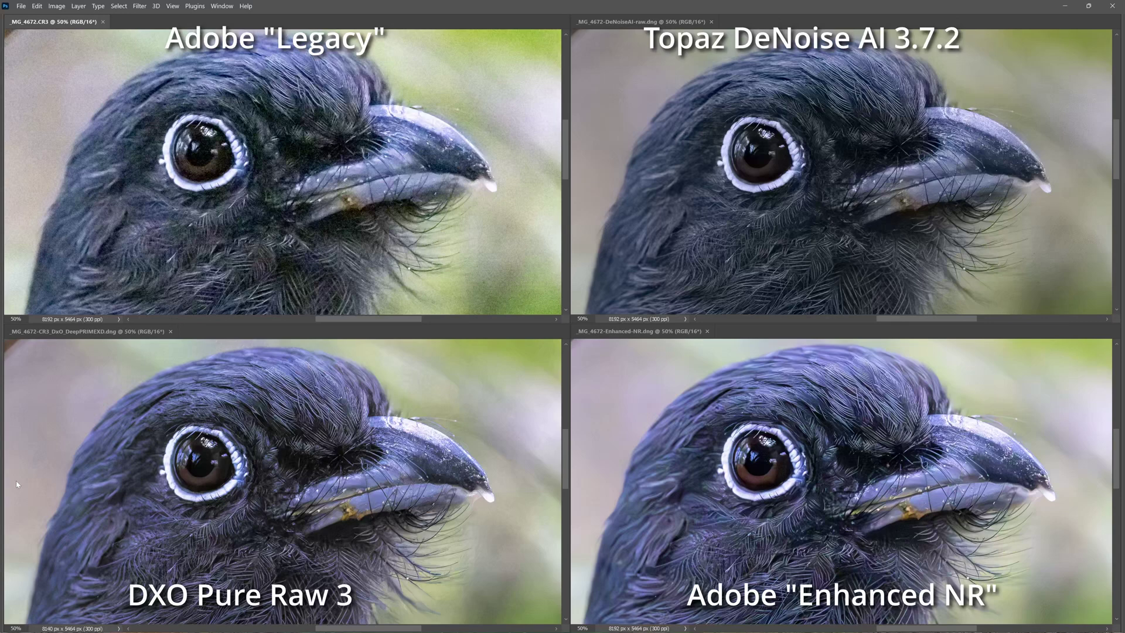
{"action": "key", "text": "ctrl+minus"}
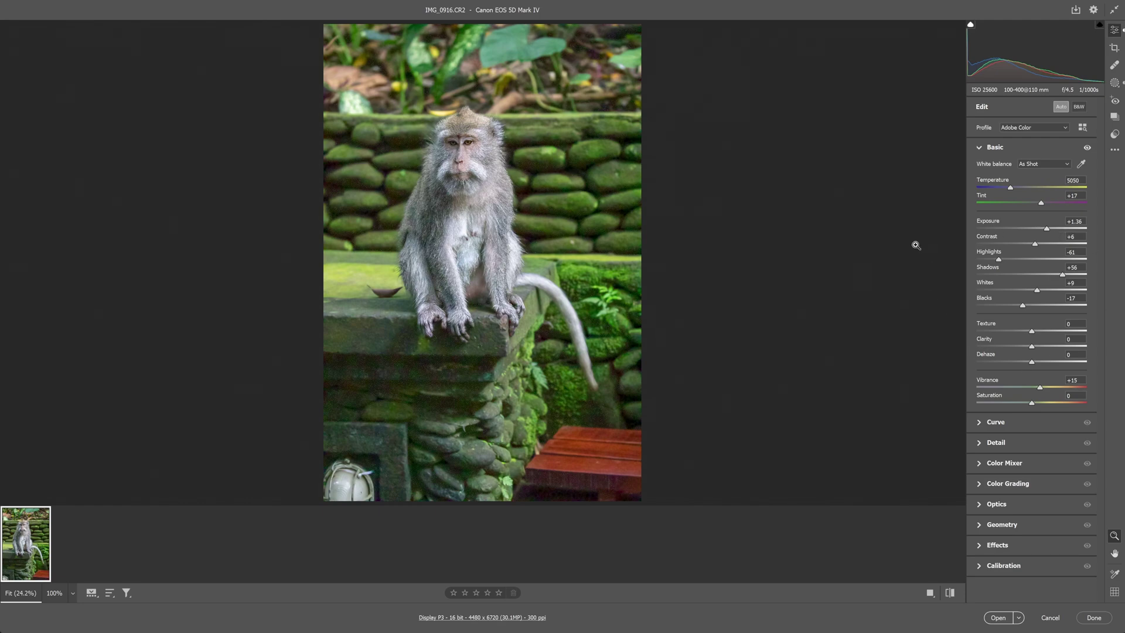
In Camera Raw, reset the Basic tone adjustments of monkey photo IMG_0916.CR2 and set Exposure to +0.75.
{"action": "key", "text": "alt"}
{"action": "left_click", "coordinate": [1005, 150], "text": "alt"}
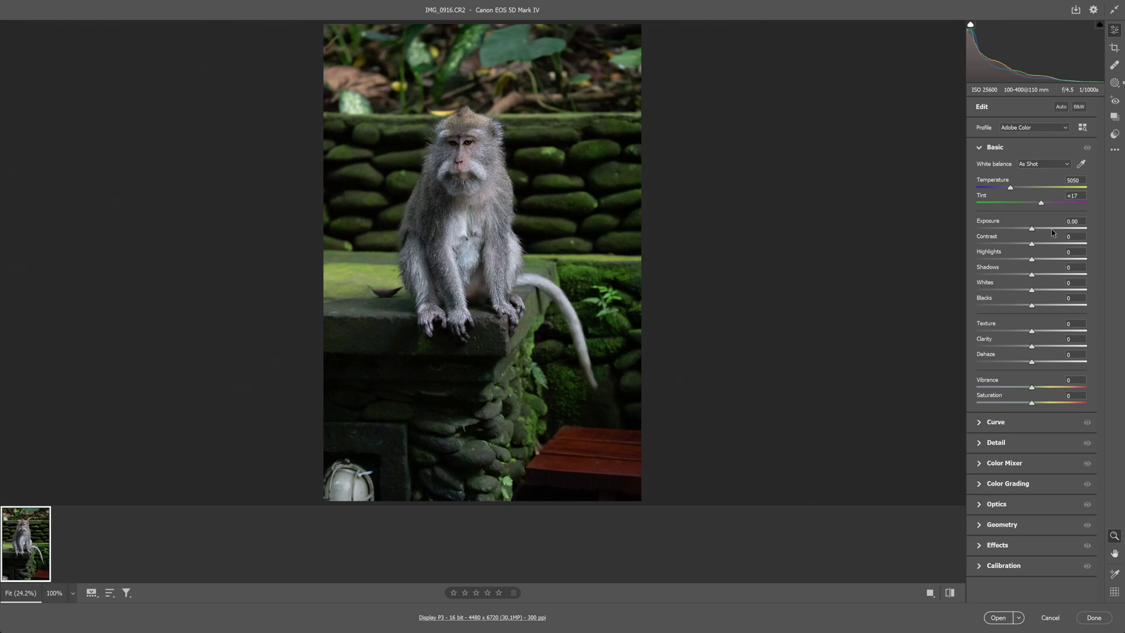
{"action": "mouse_move", "coordinate": [1032, 231]}
{"action": "left_mouse_down"}
{"action": "mouse_move", "coordinate": [1053, 231]}
{"action": "mouse_move", "coordinate": [1040, 231]}
{"action": "left_mouse_up"}
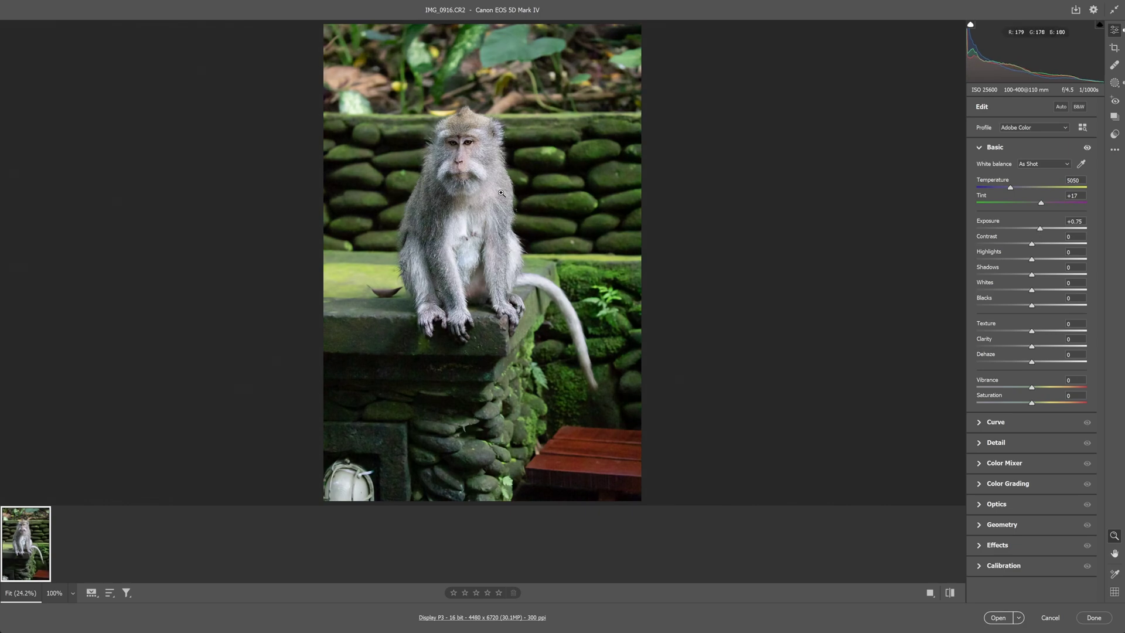
Inspect the monkey's face at 100% and run AI Denoise on IMG_0916.CR2 with Amount 75, previewing the eyes.
{"action": "left_click", "coordinate": [457, 165]}
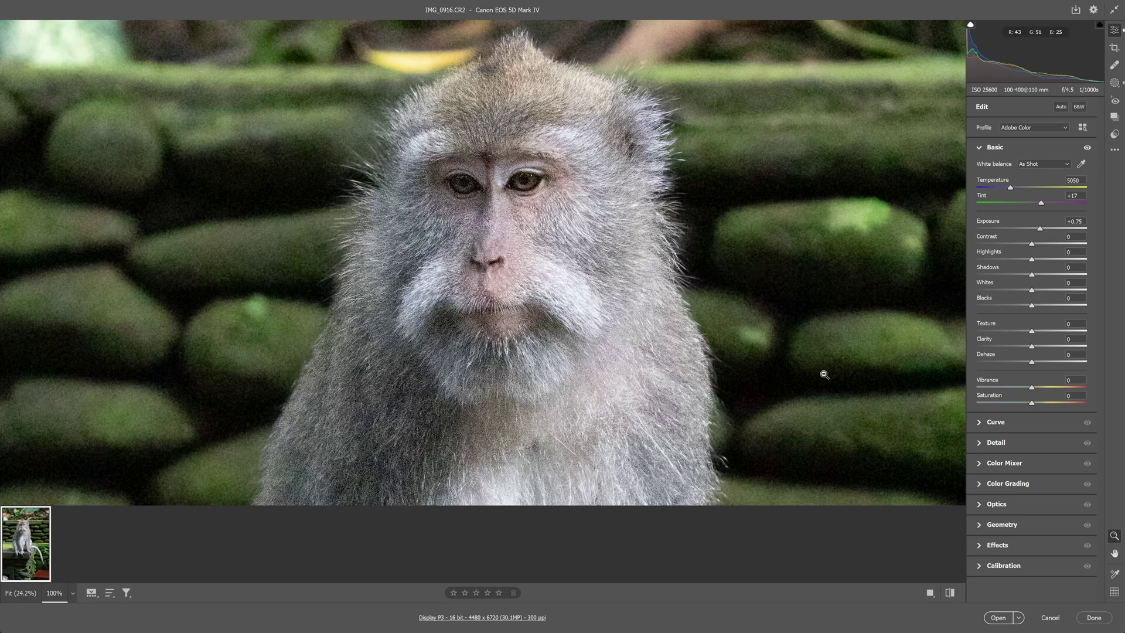
{"action": "left_click", "coordinate": [1024, 449]}
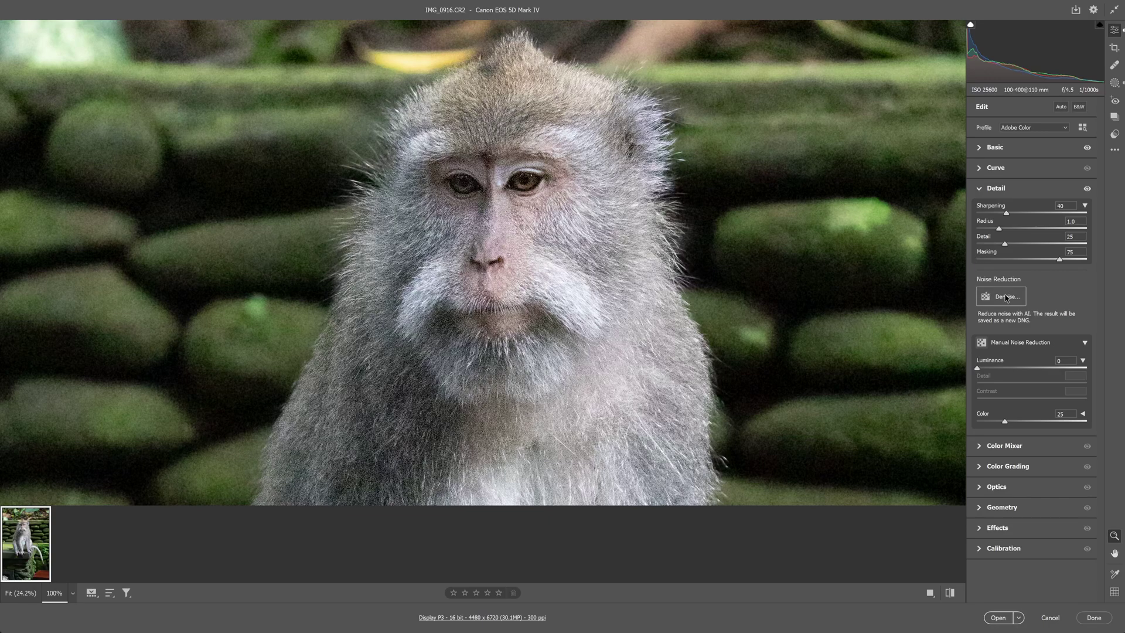
{"action": "left_click", "coordinate": [1006, 298]}
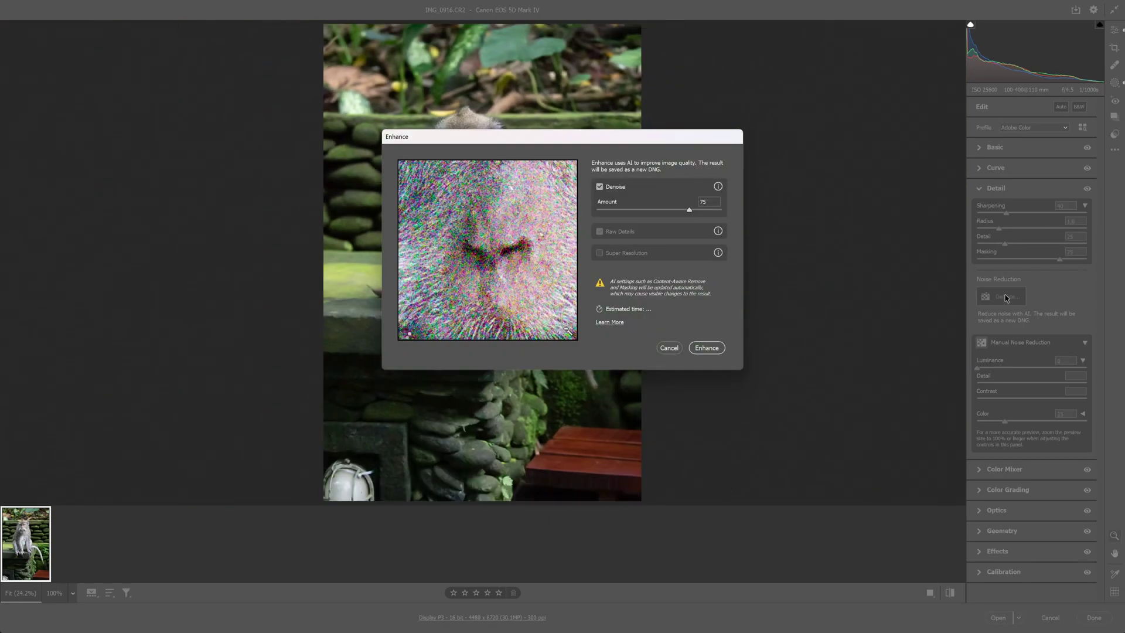
{"action": "left_click", "coordinate": [566, 331]}
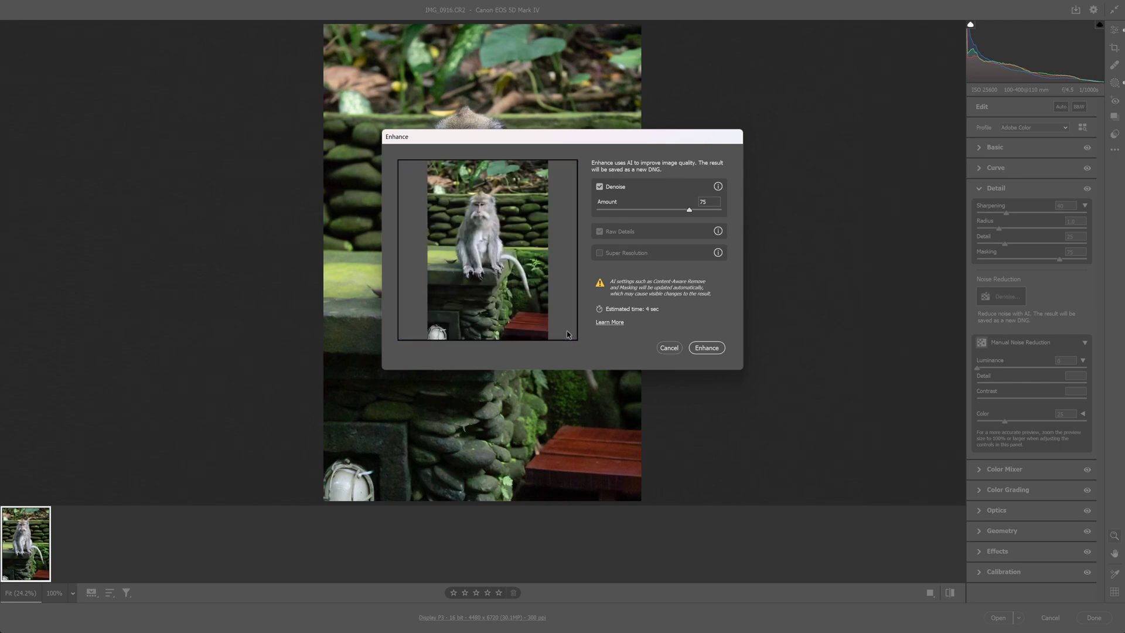
{"action": "left_click", "coordinate": [474, 205]}
{"action": "left_click", "coordinate": [497, 265]}
{"action": "left_click_drag", "start_coordinate": [496, 265], "coordinate": [487, 198]}
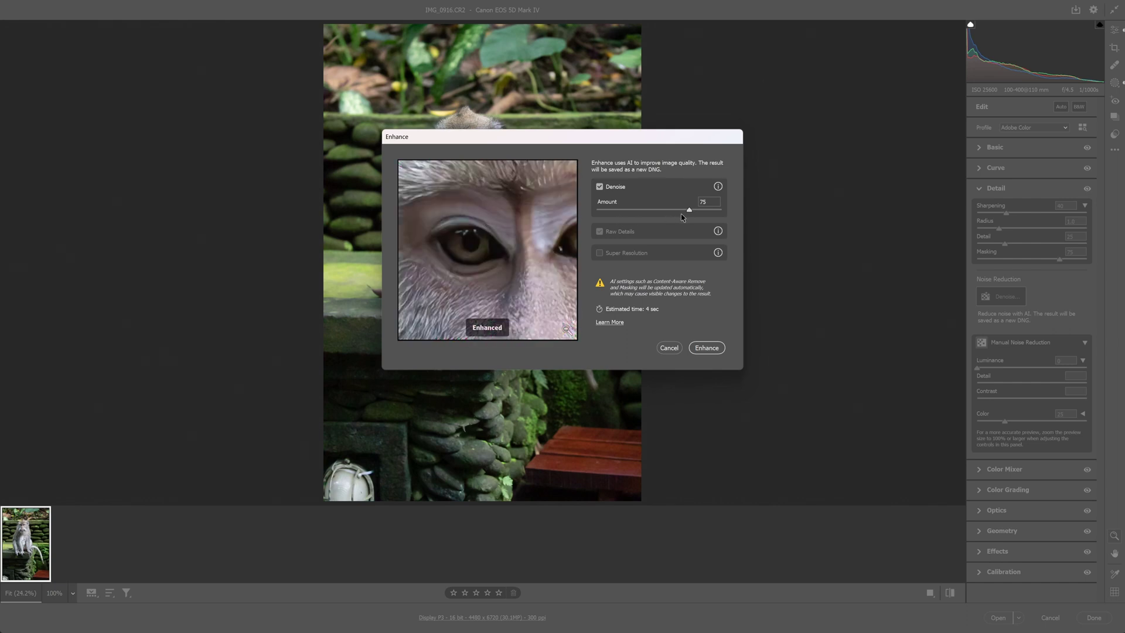
{"action": "left_click_drag", "start_coordinate": [690, 212], "coordinate": [689, 213]}
{"action": "left_click", "coordinate": [707, 347]}
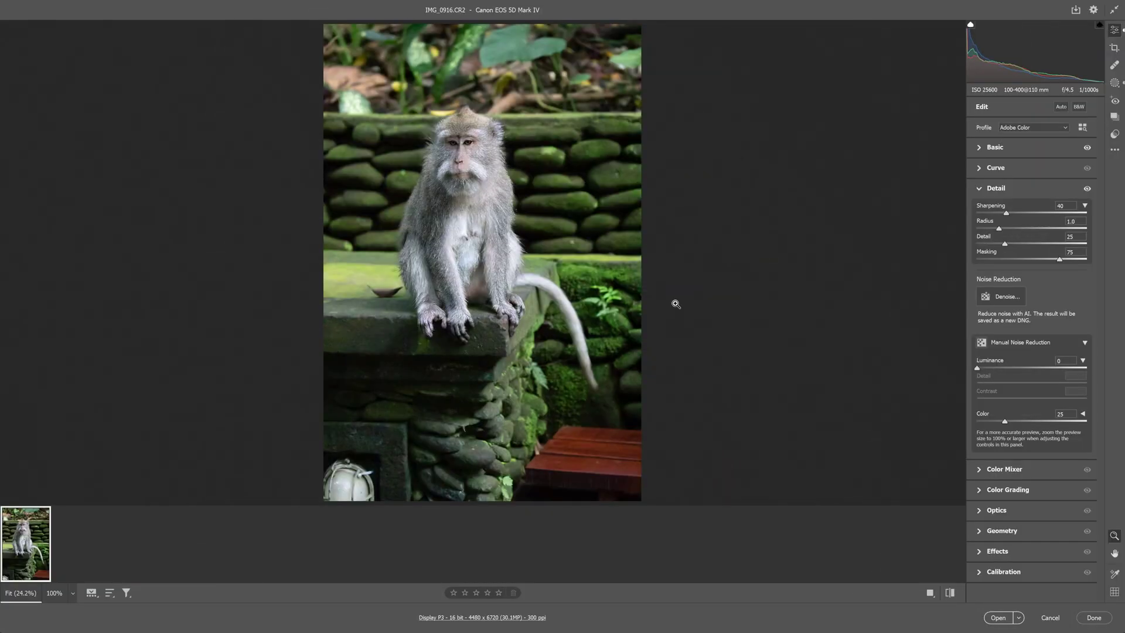
Set the monkey photo's manual noise reduction to Luminance 71 and Contrast 5, and raise its Detail.
{"action": "left_click", "coordinate": [469, 155]}
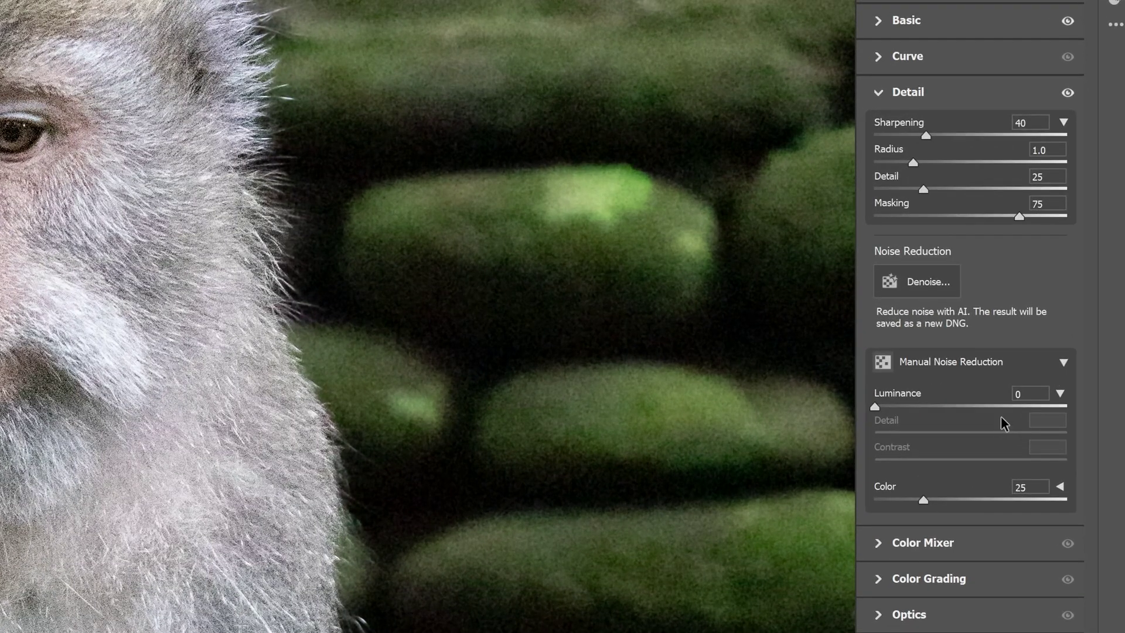
{"action": "left_click", "coordinate": [1000, 406]}
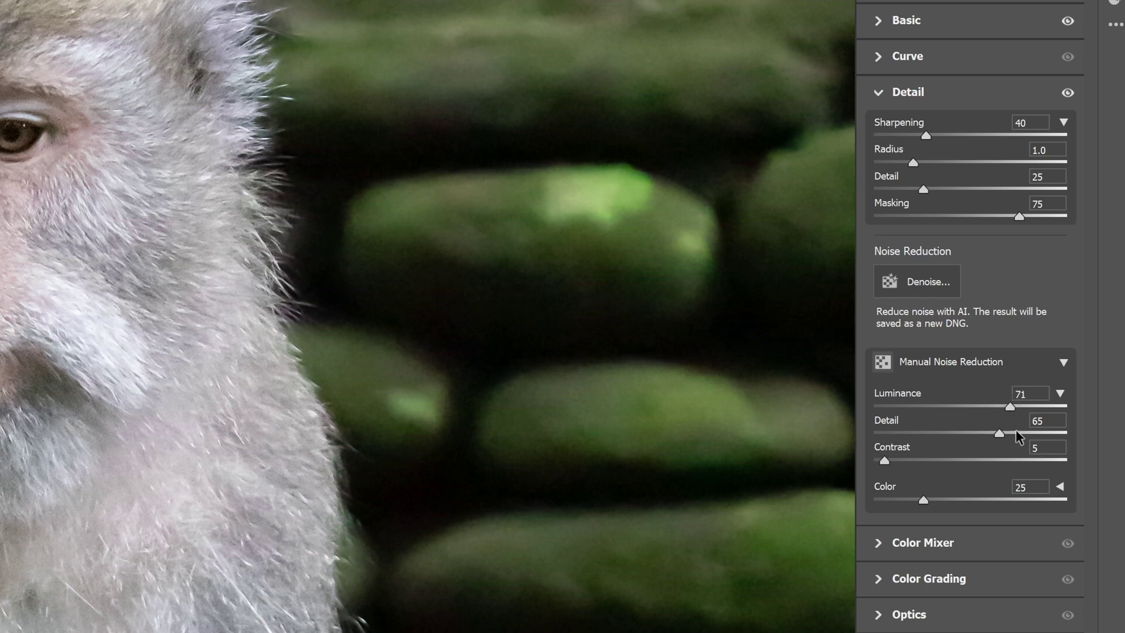
{"action": "left_click_drag", "start_coordinate": [1000, 434], "coordinate": [1040, 451]}
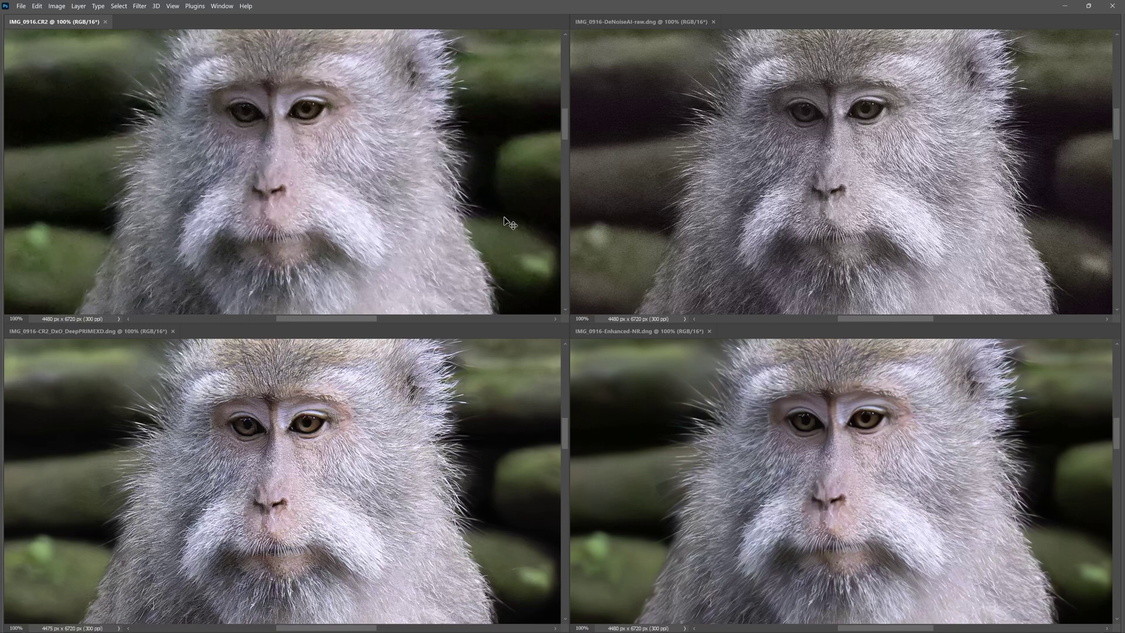
In Photoshop, compare the four tiled IMG_0916 noise reduction versions at 50% magnification.
{"action": "key", "text": "ctrl+minus"}
{"action": "key", "text": "ctrl+minus"}
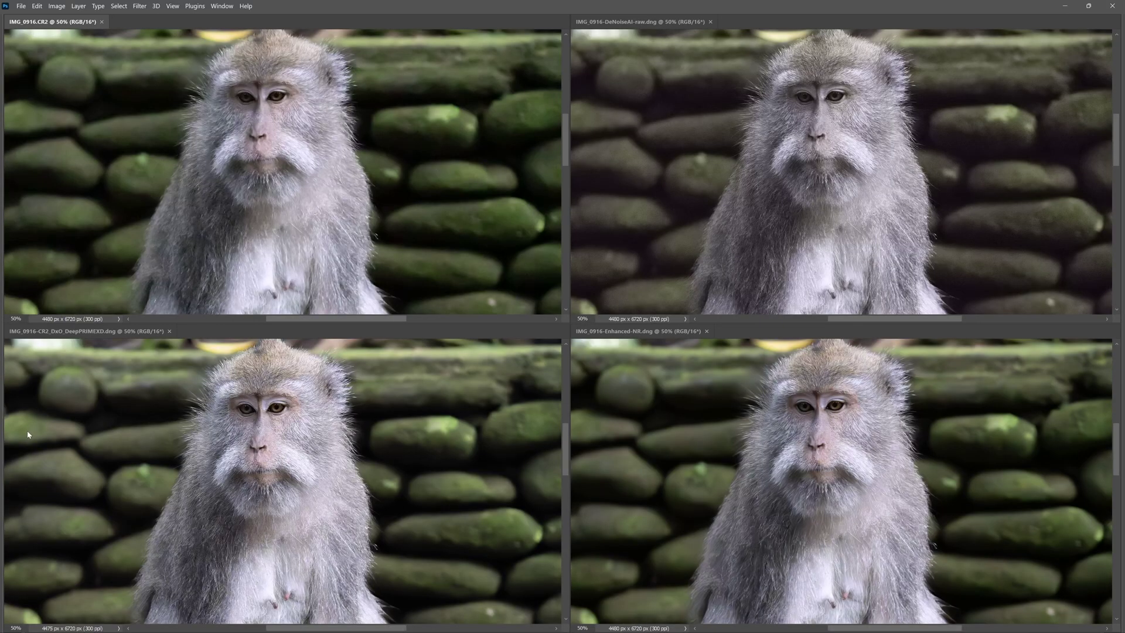